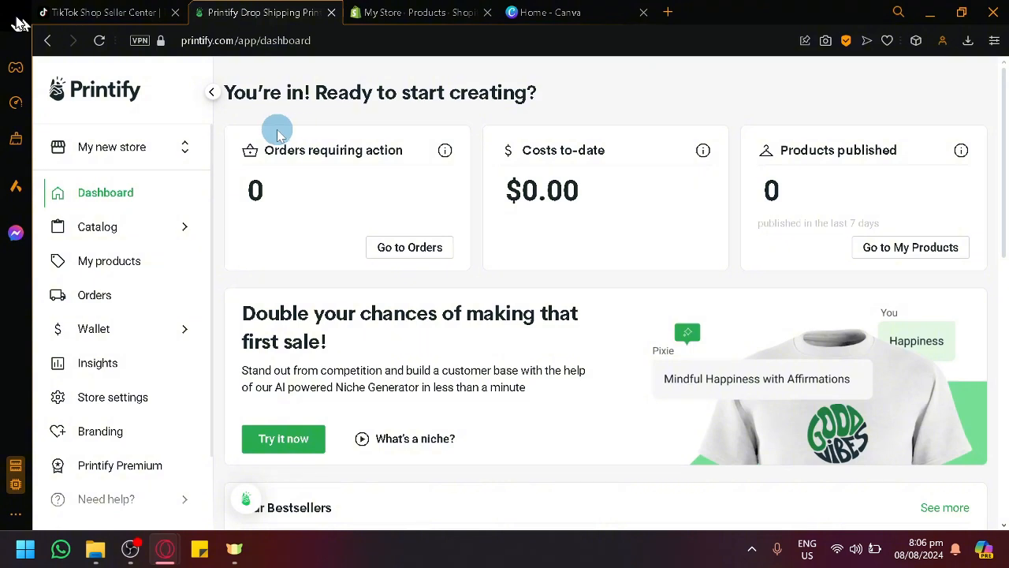
- Review the TikTok Shop Seller Center homepage and the Printify dashboard, including its bestsellers and learning resources
click(115, 9)
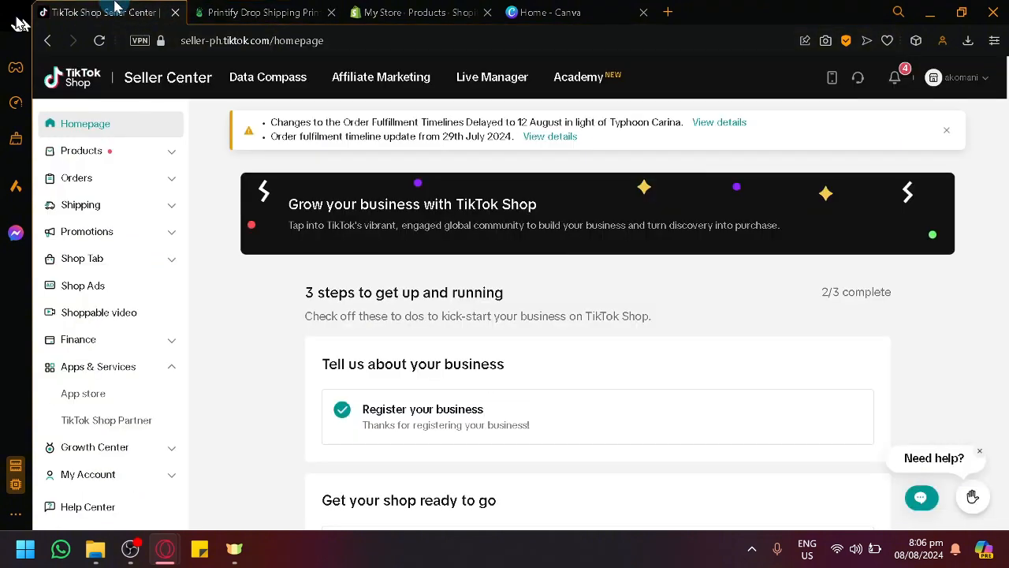
click(248, 10)
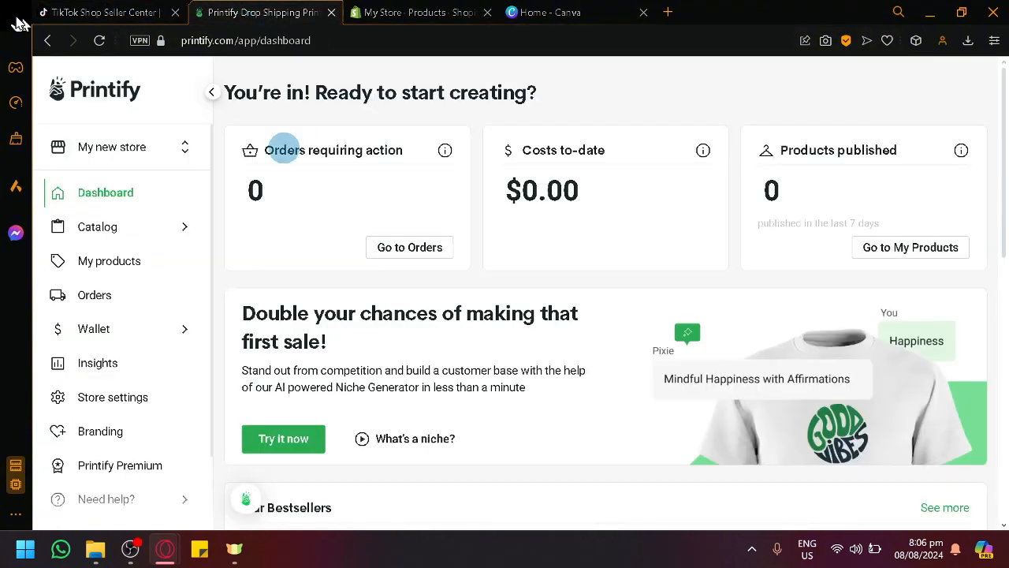
click(113, 8)
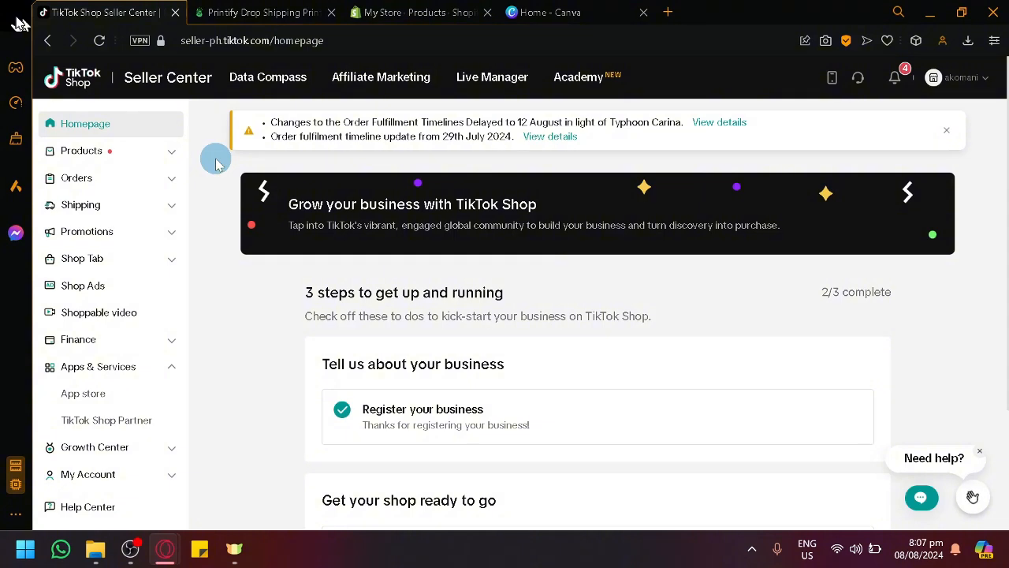
click(228, 12)
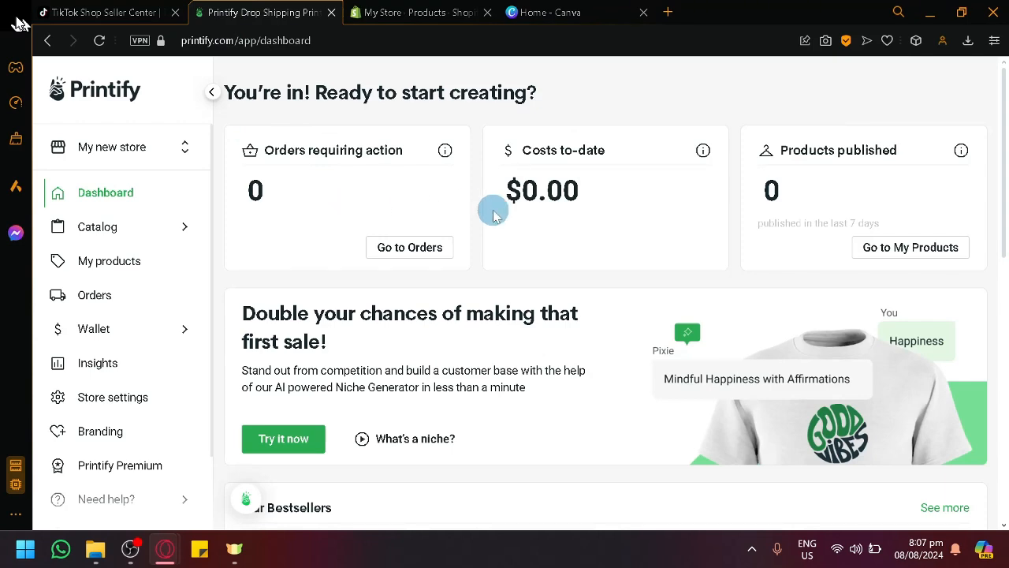
scroll(417, 275, down, 10)
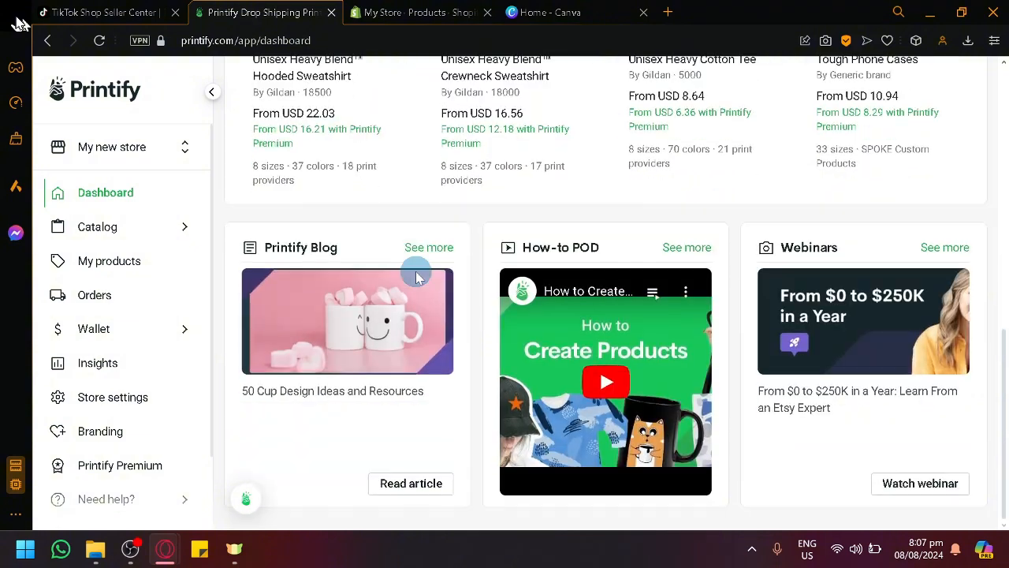
scroll(417, 276, up, 10)
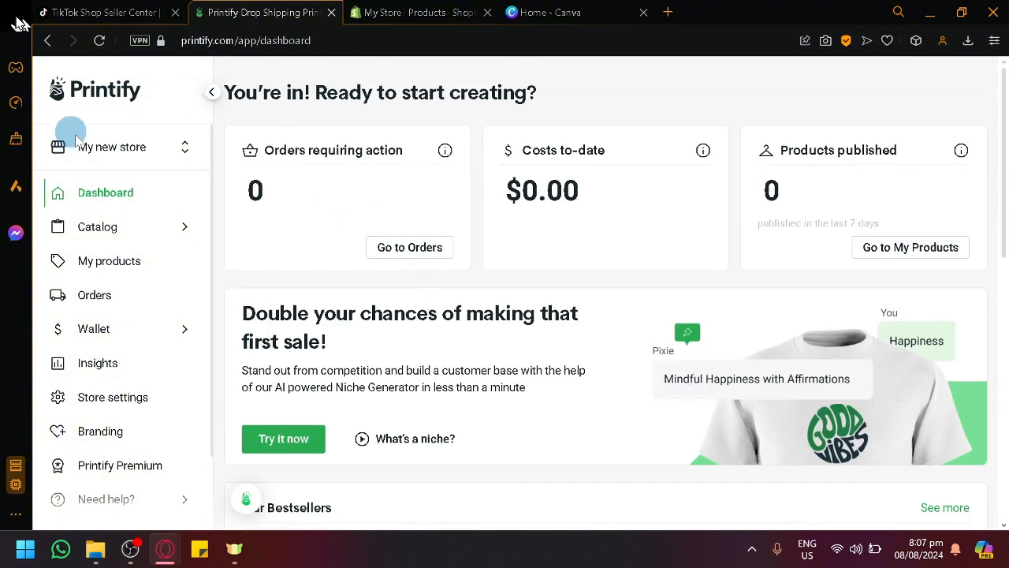
scroll(483, 175, down, 4)
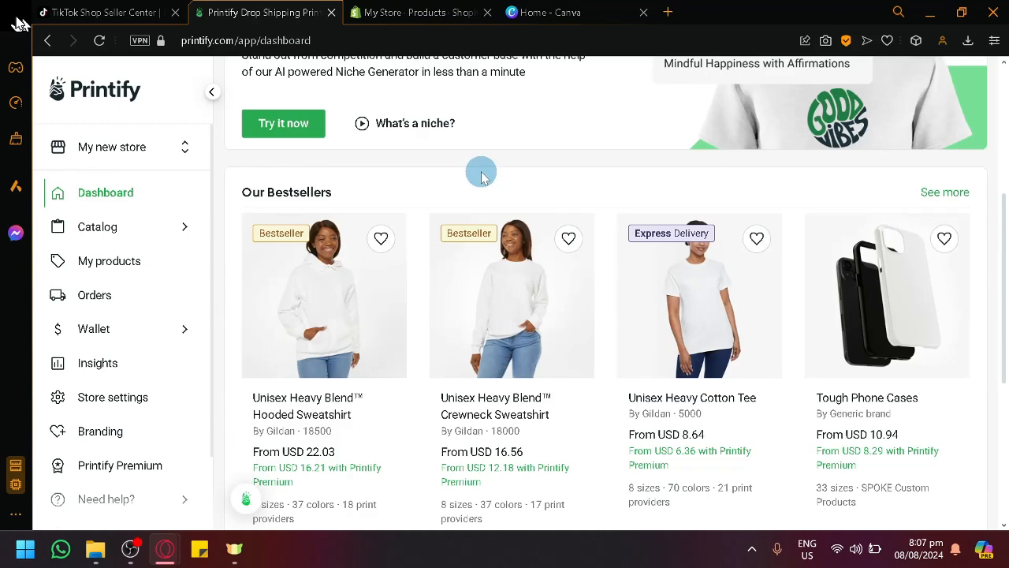
scroll(483, 175, up, 4)
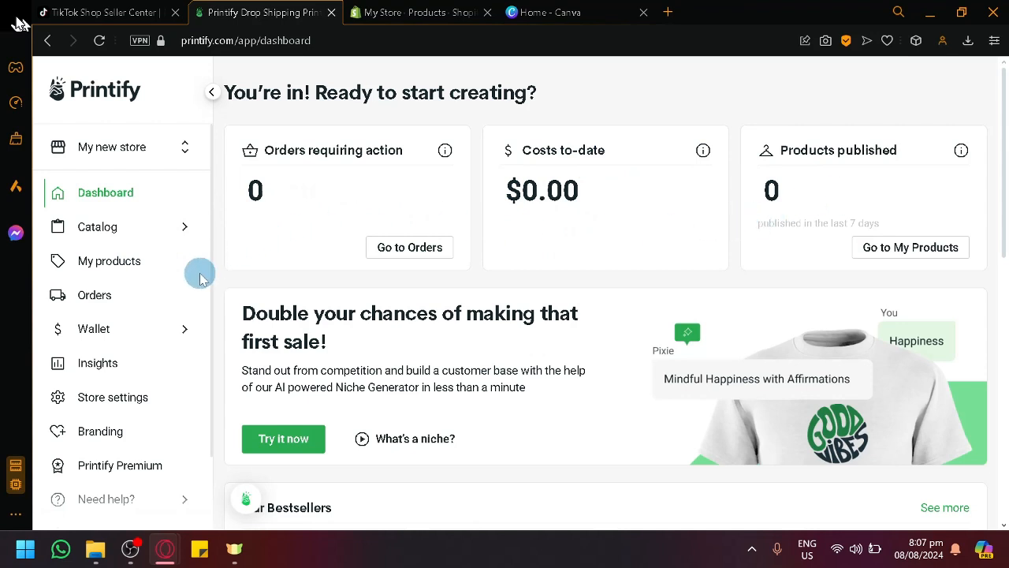
- Open the men's hoodies category of the catalog and look through the listed products
click(108, 230)
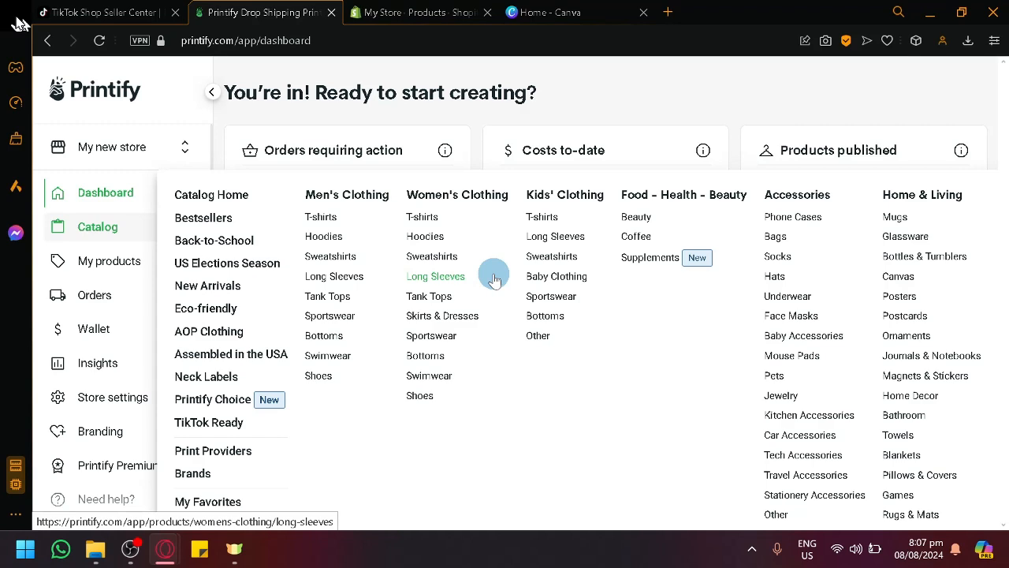
click(337, 237)
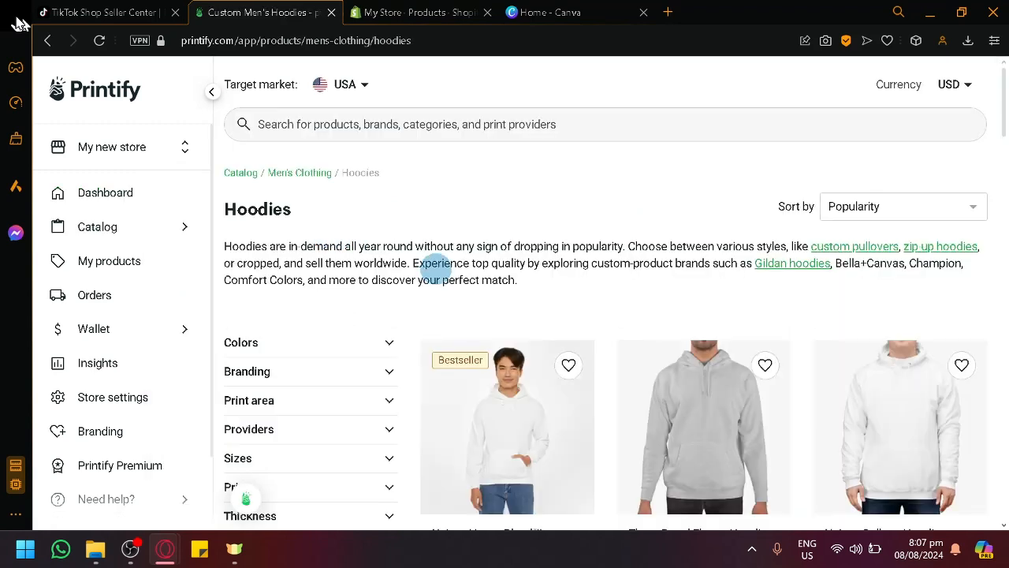
scroll(435, 265, down, 5)
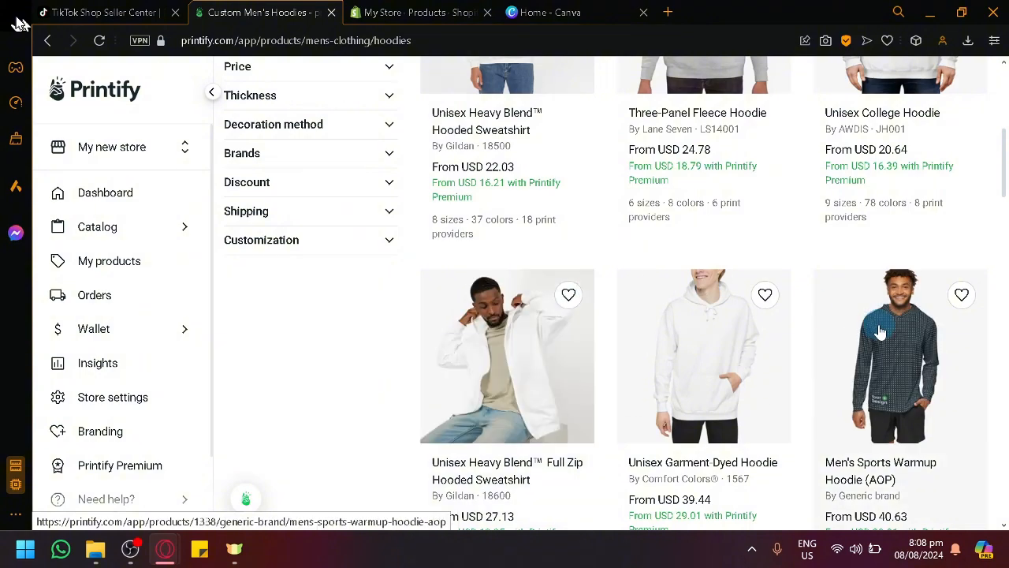
scroll(881, 333, down, 5)
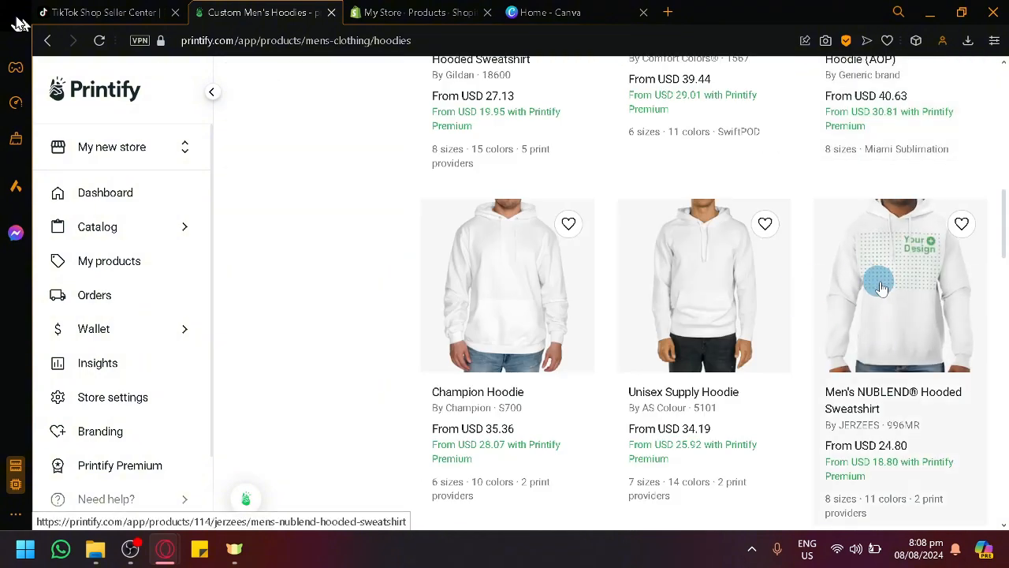
scroll(880, 288, up, 8)
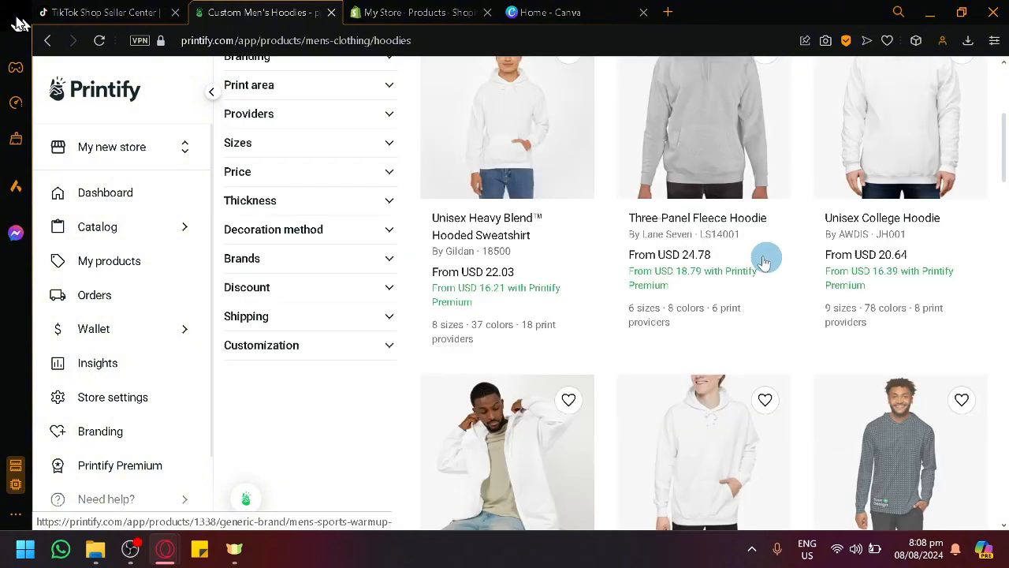
scroll(710, 252, up, 1)
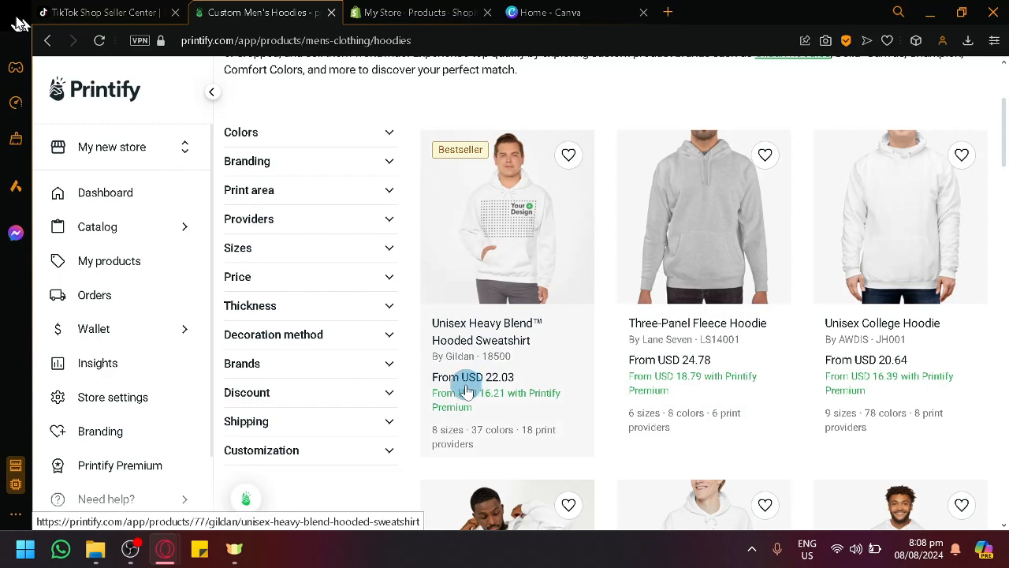
- Open the Gildan Unisex Heavy Blend Hooded Sweatshirt and examine its description, fulfilment options, colors, sizes, print areas and key features
click(464, 257)
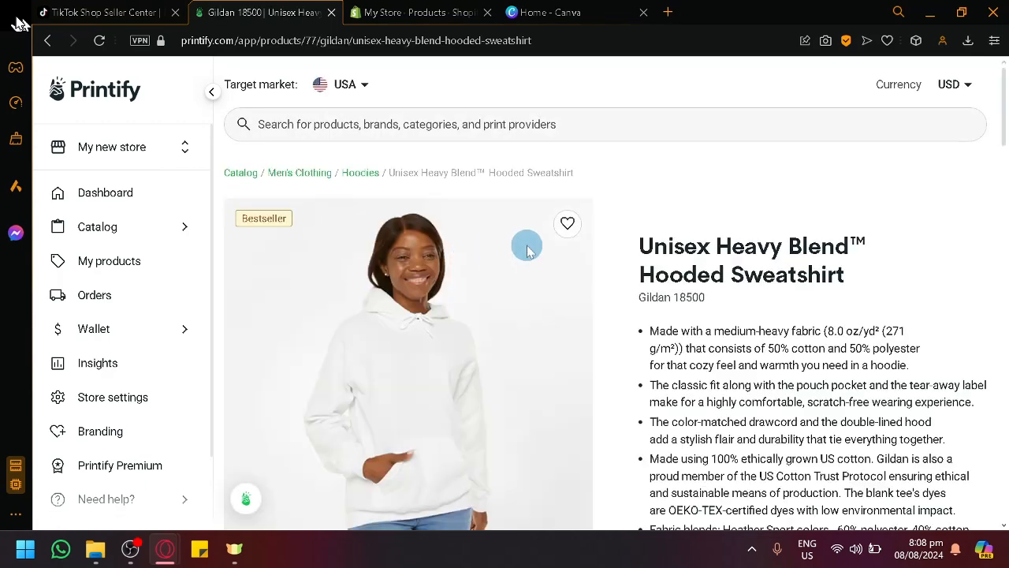
scroll(525, 244, down, 1)
scroll(525, 245, down, 5)
scroll(525, 245, up, 5)
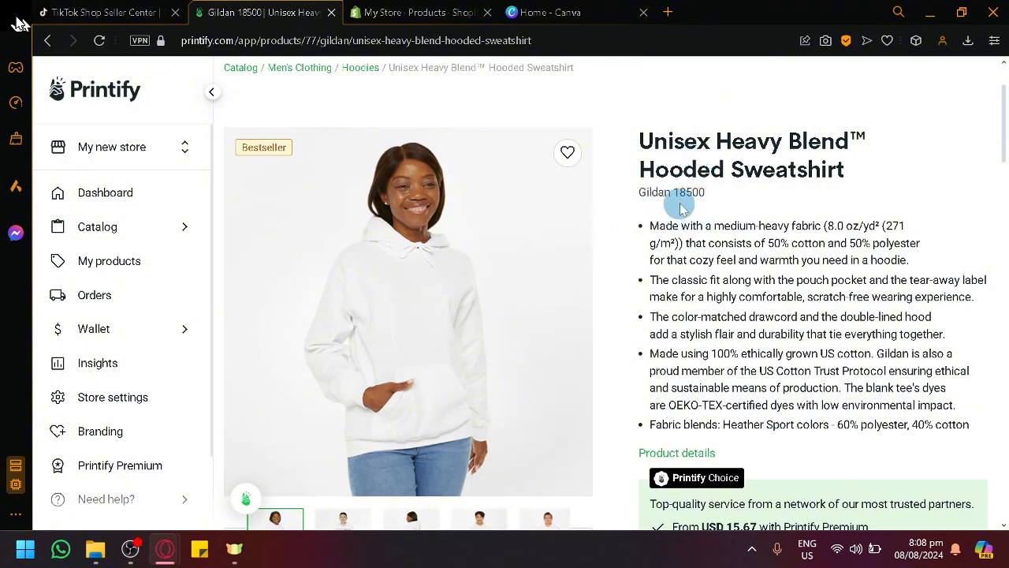
scroll(667, 165, down, 5)
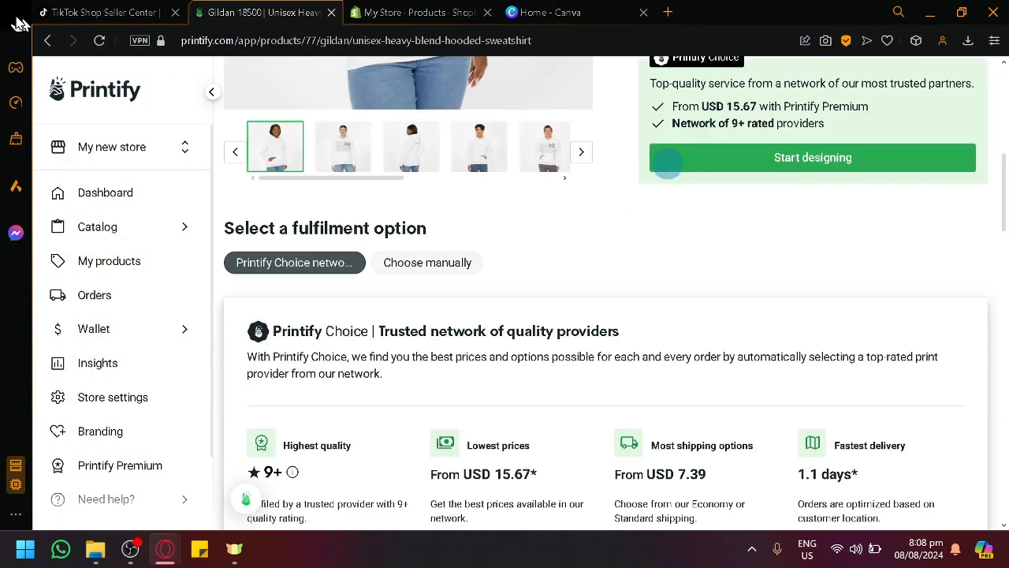
scroll(740, 183, up, 1)
scroll(739, 189, down, 8)
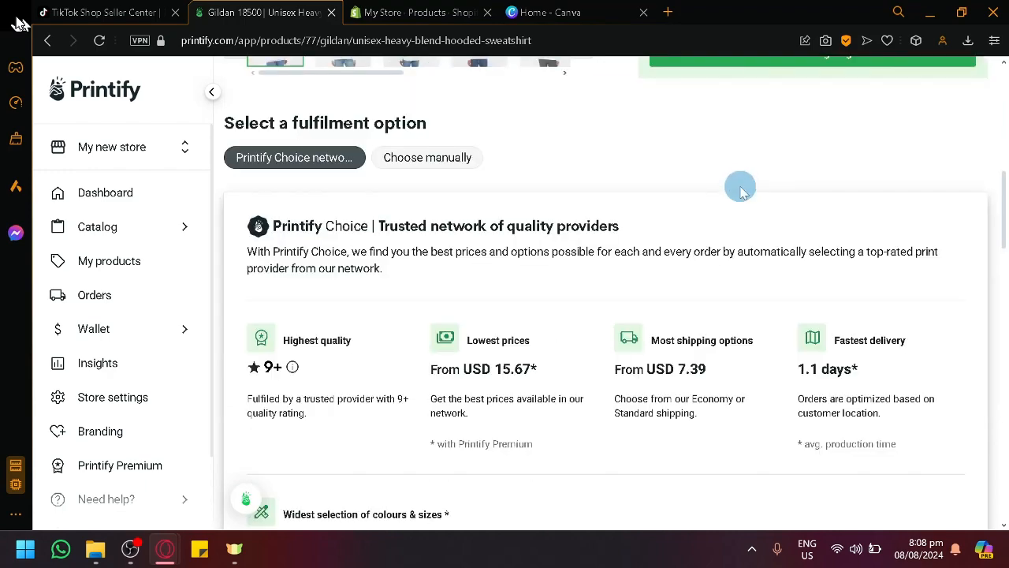
scroll(789, 236, up, 8)
scroll(810, 280, down, 9)
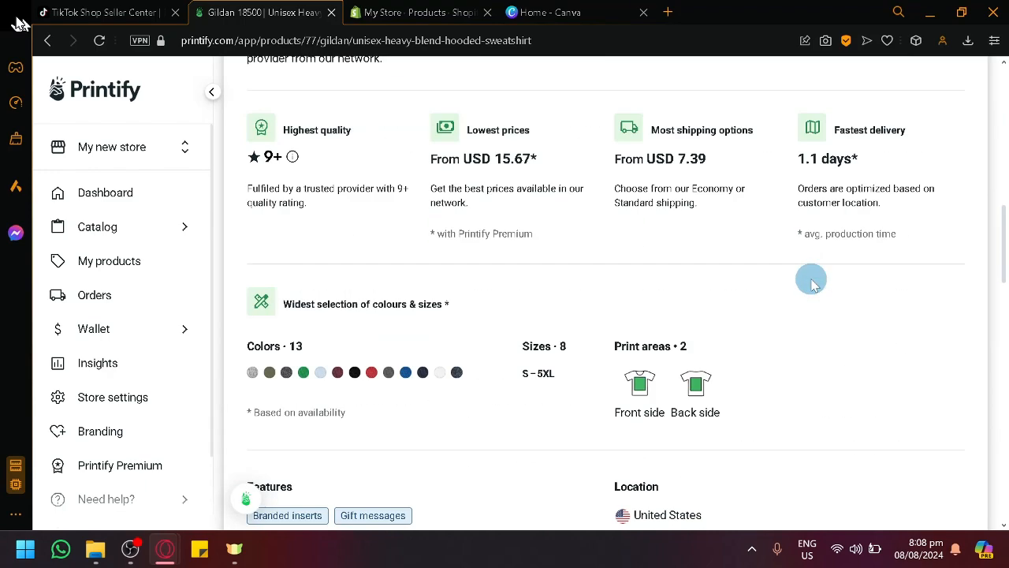
scroll(809, 279, up, 4)
scroll(508, 261, up, 3)
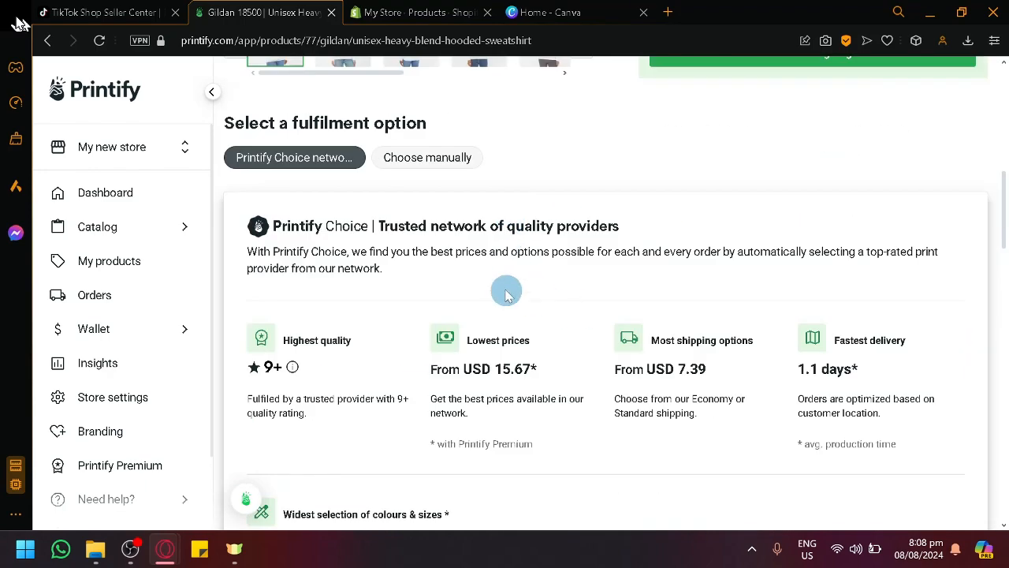
scroll(465, 283, down, 4)
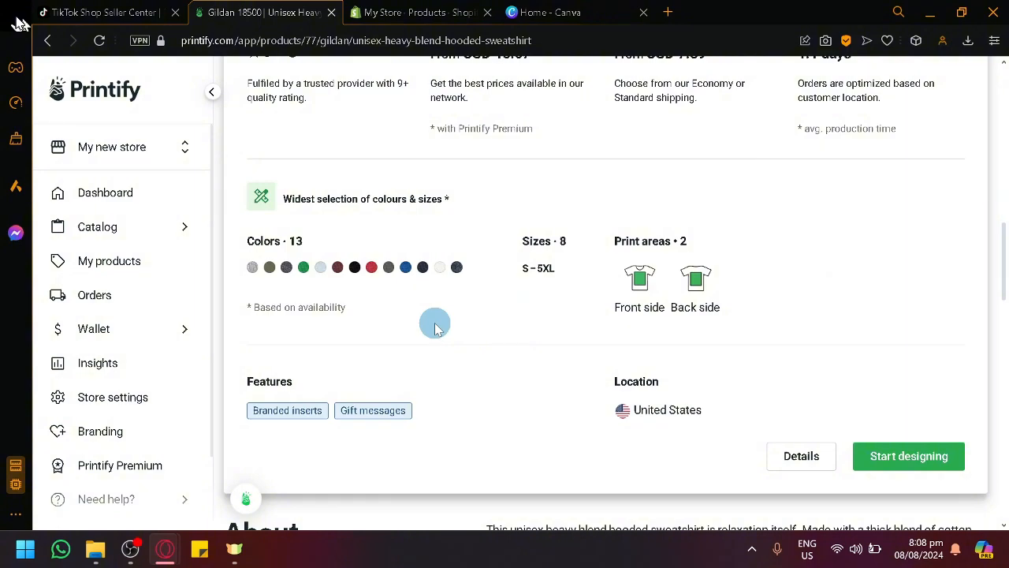
scroll(434, 328, down, 5)
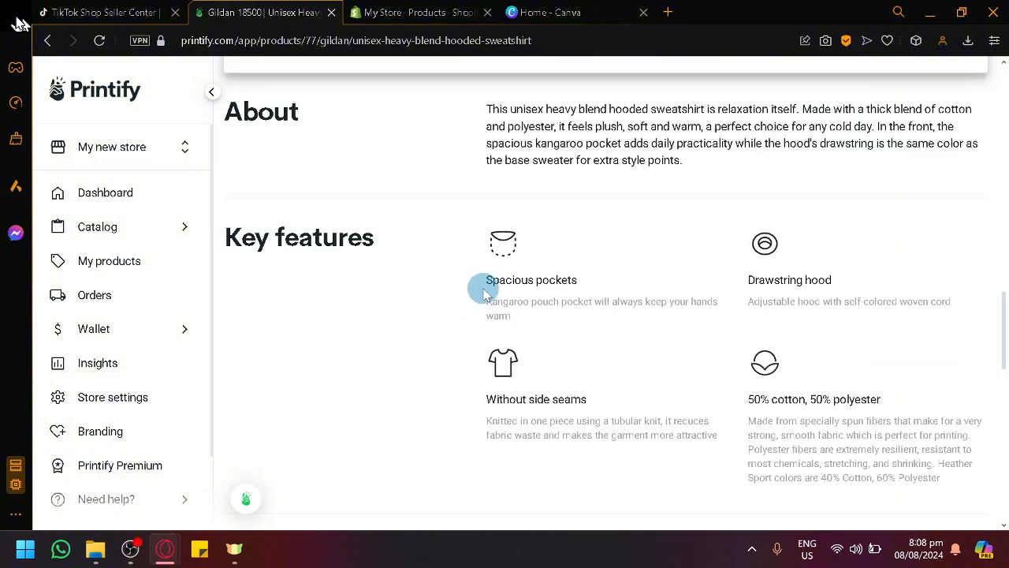
scroll(483, 294, up, 15)
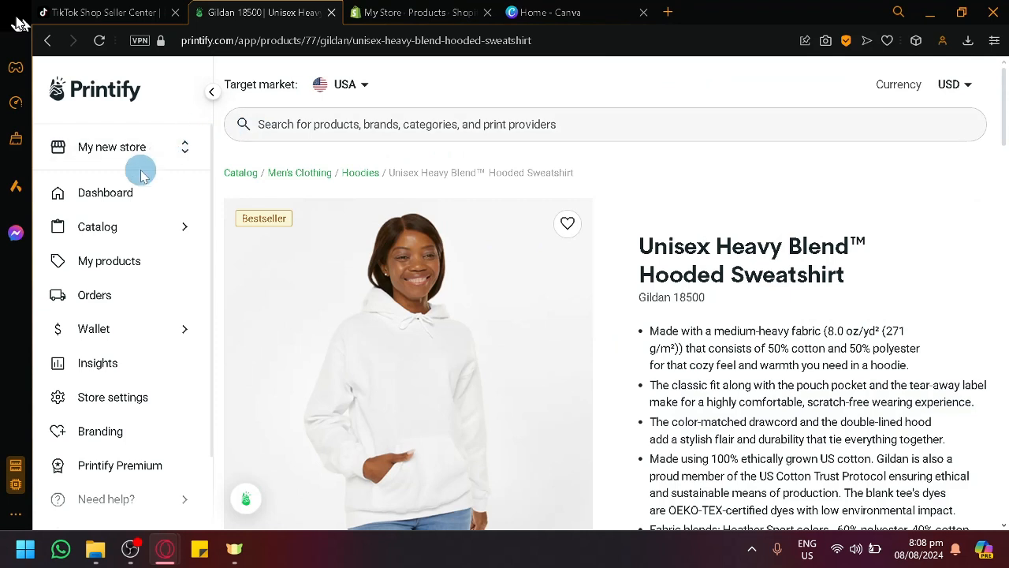
scroll(140, 172, down, 1)
scroll(140, 169, up, 1)
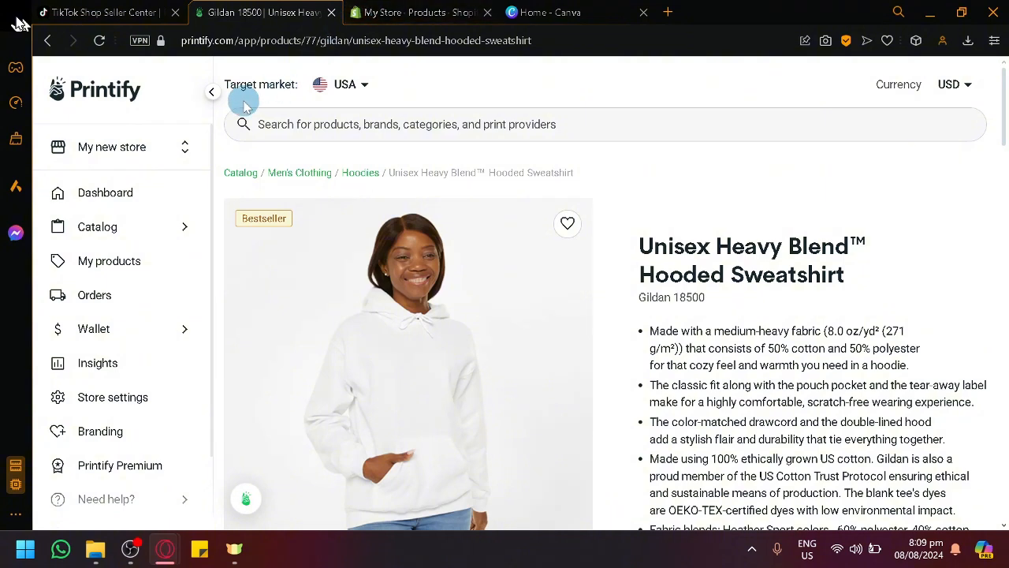
- Open the store management page from the list of stores and review each store's connection, orders and products
scroll(97, 144, up, 5)
scroll(71, 150, left, 1)
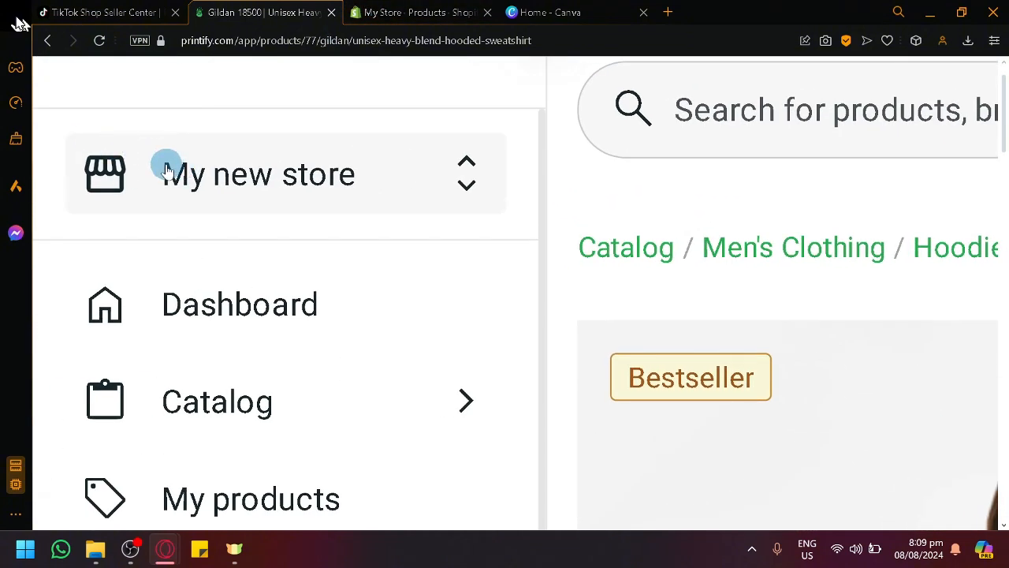
click(233, 177)
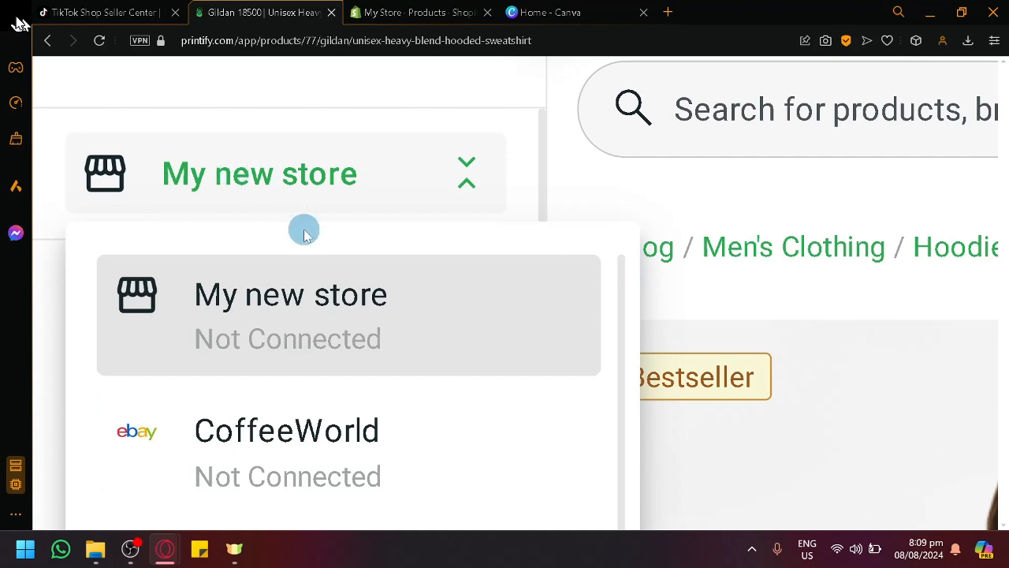
scroll(315, 252, down, 3)
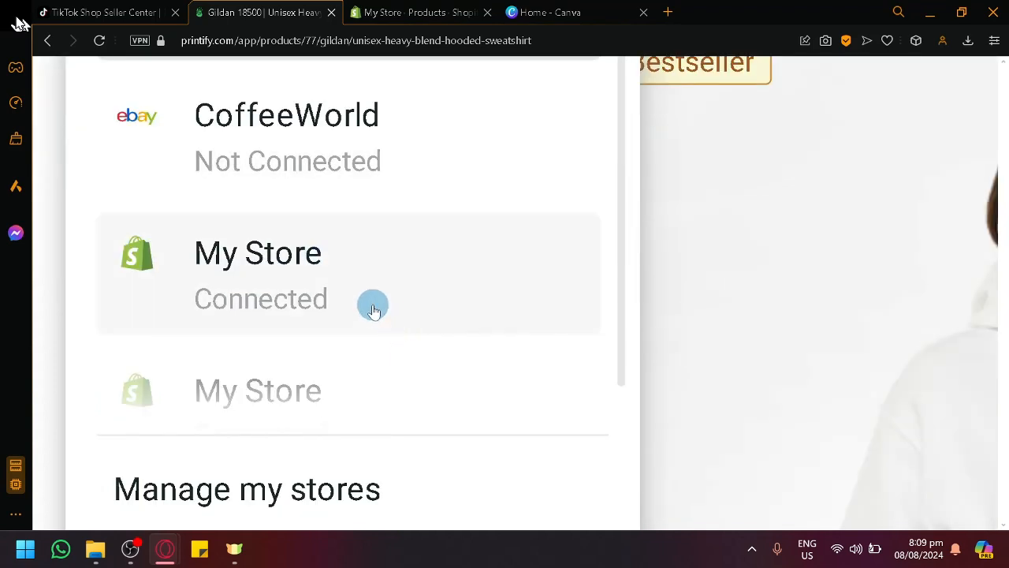
scroll(369, 302, down, 5)
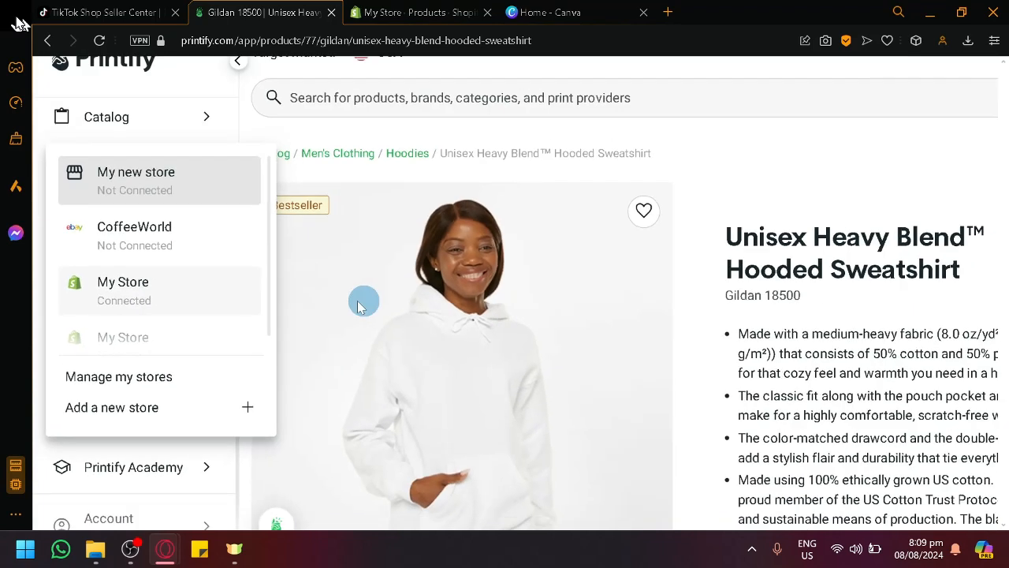
click(142, 384)
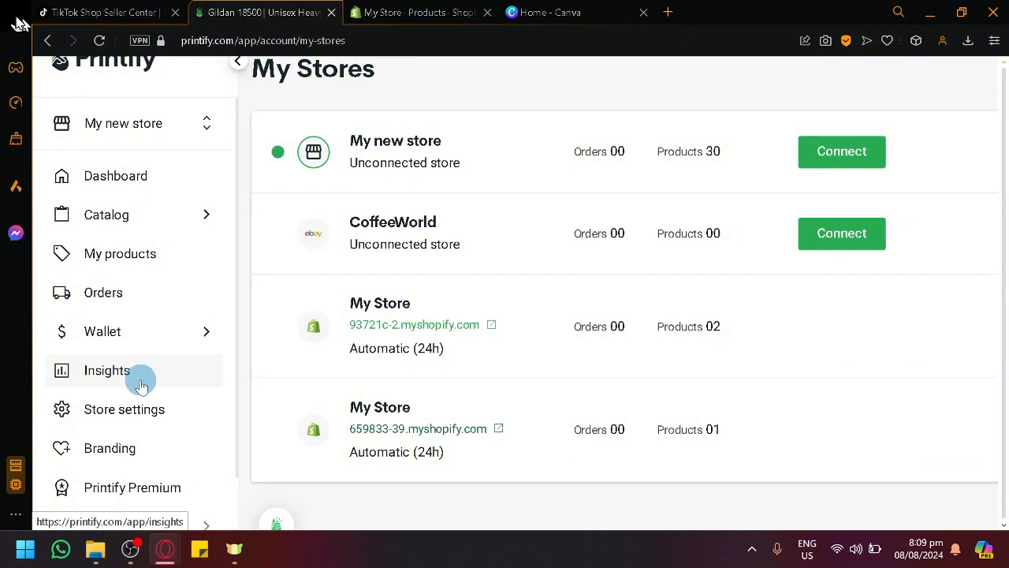
scroll(560, 252, down, 1)
scroll(561, 257, up, 2)
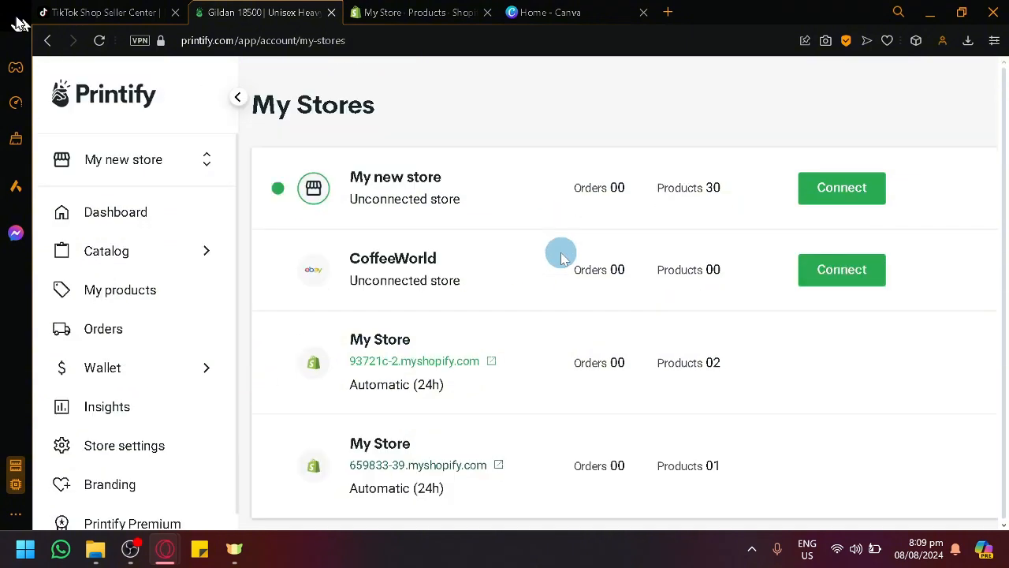
scroll(327, 135, down, 1)
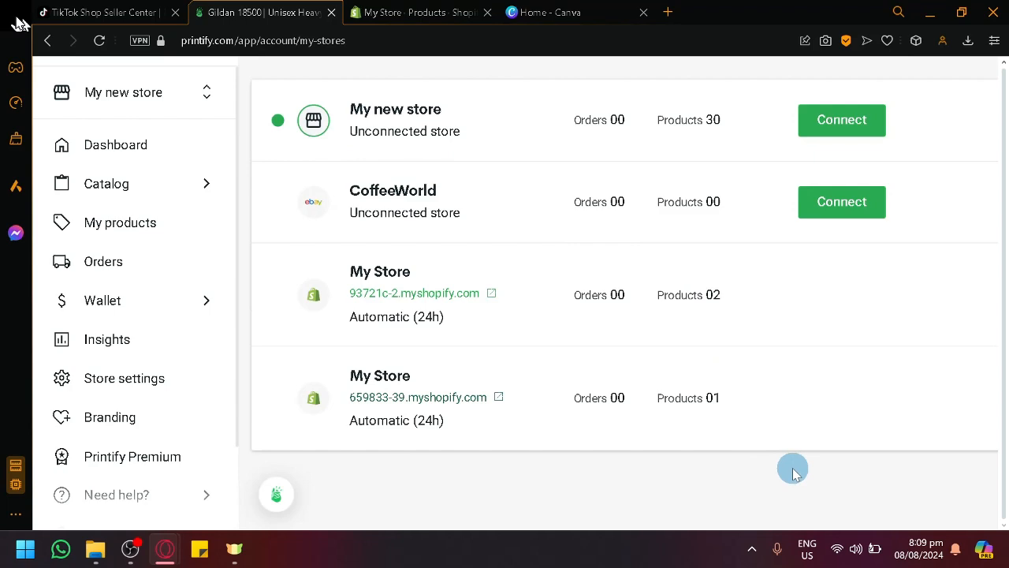
scroll(792, 471, up, 1)
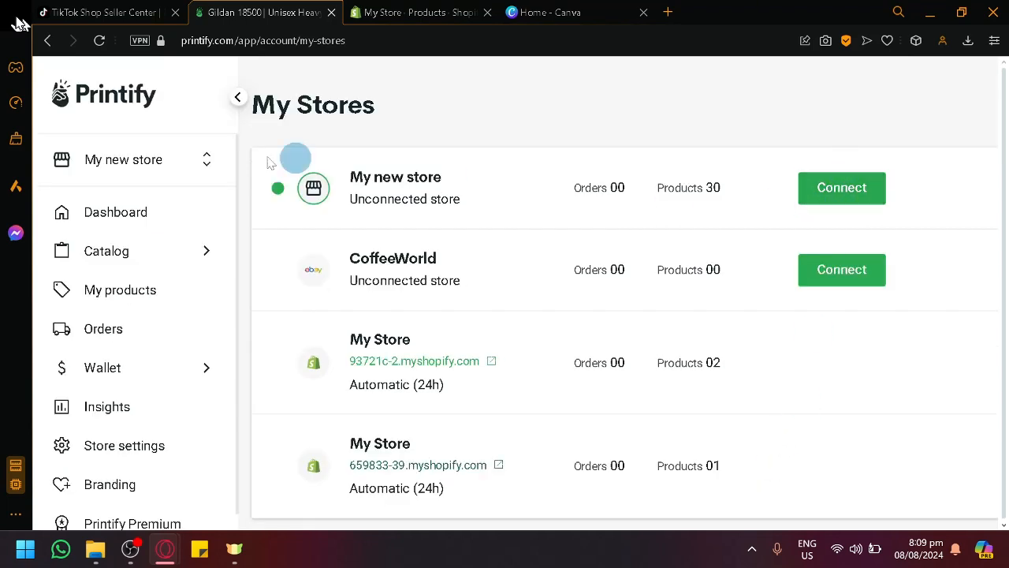
- Start adding a new store and look over the sales channels available for connection
click(142, 162)
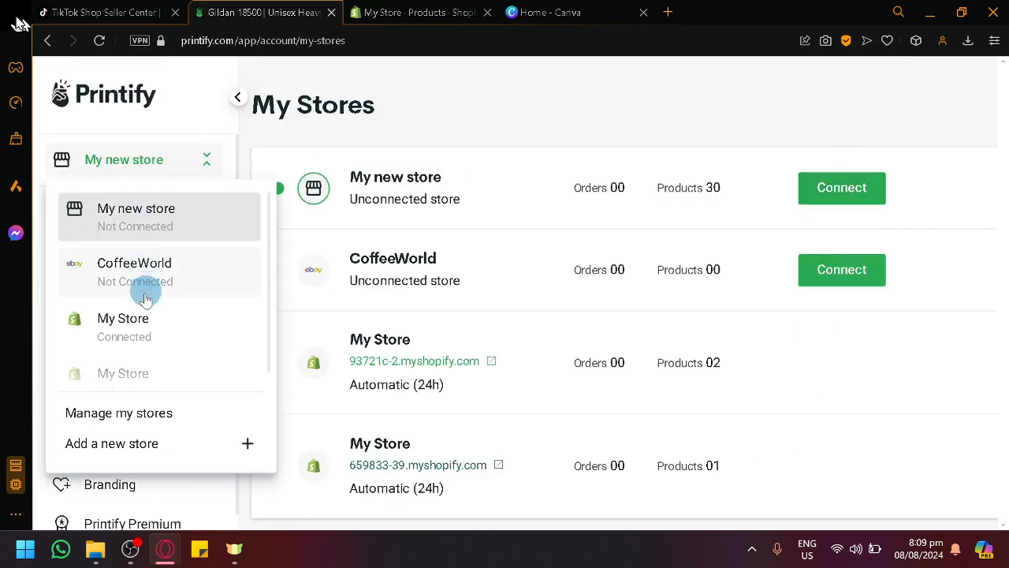
click(180, 446)
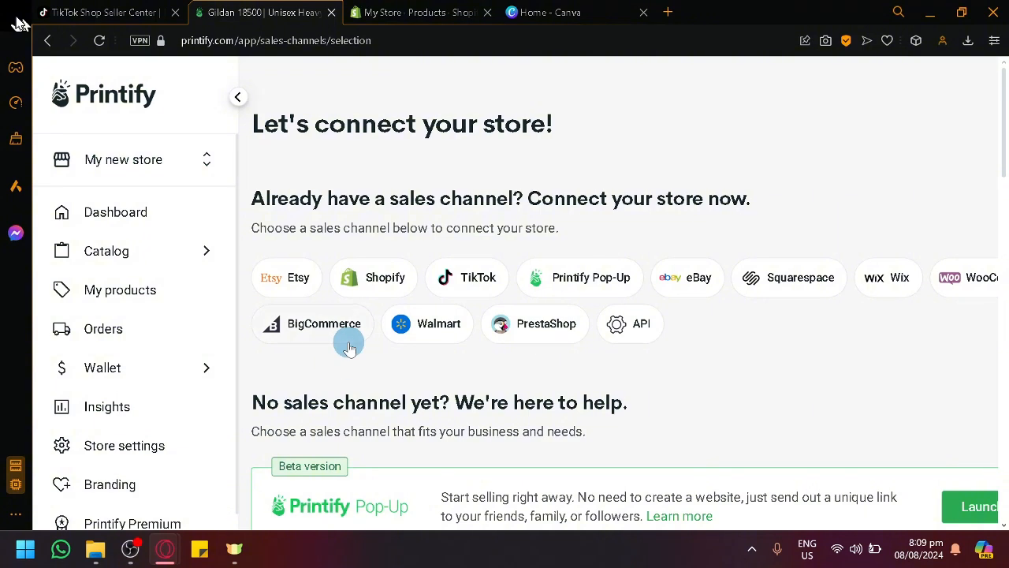
scroll(585, 182, down, 4)
scroll(585, 181, up, 4)
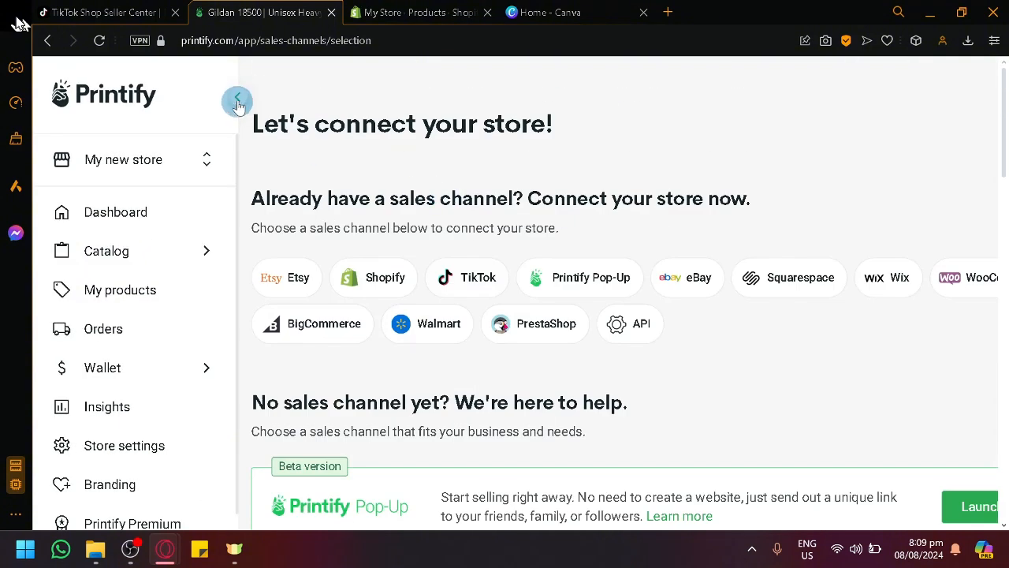
- Examine the TikTok US sales channel's description and check the TikTok Shop Seller Center homepage
click(237, 96)
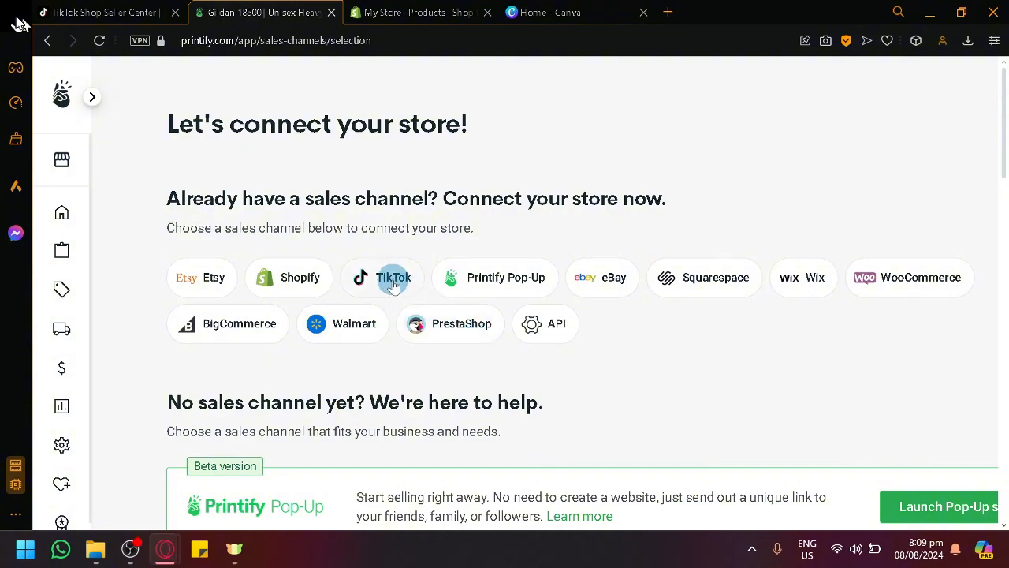
scroll(392, 279, down, 4)
scroll(393, 280, down, 5)
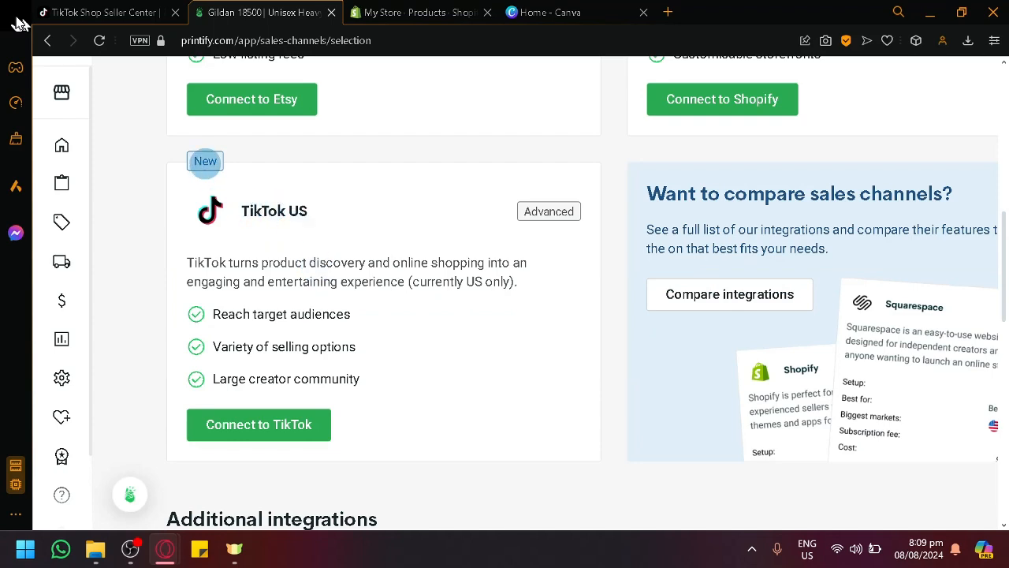
click(126, 13)
click(240, 9)
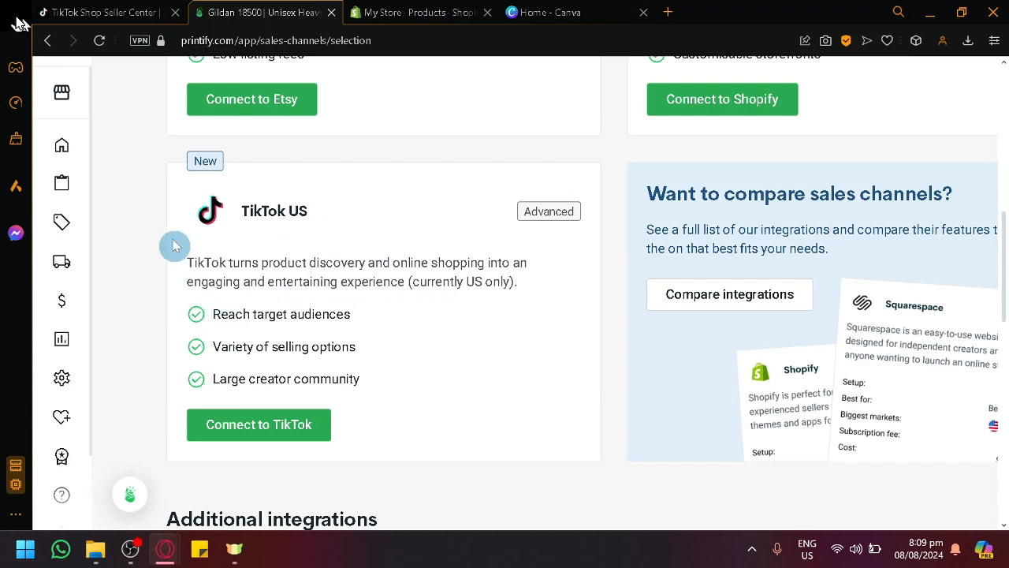
click(103, 12)
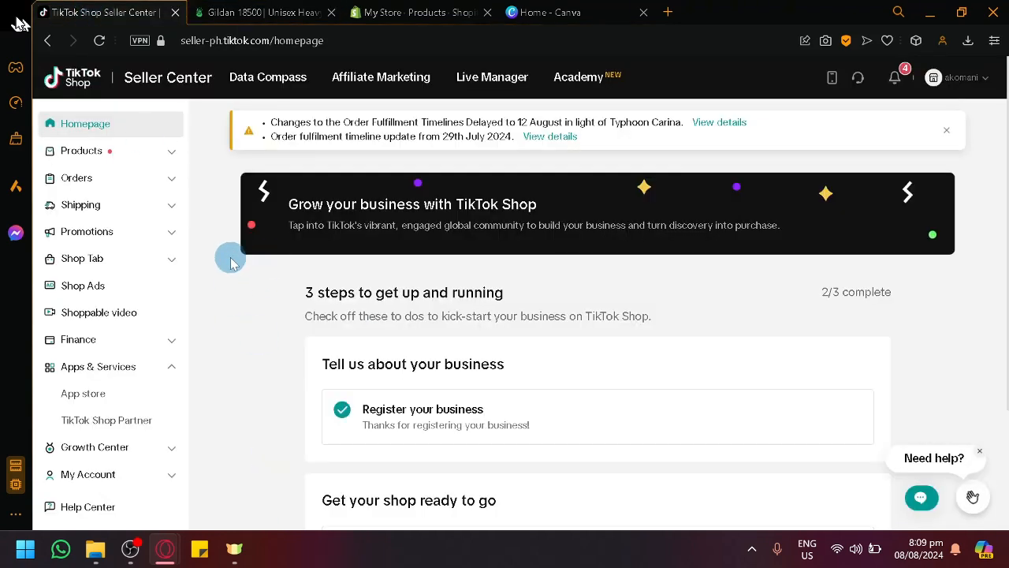
key(ctrl+Tab)
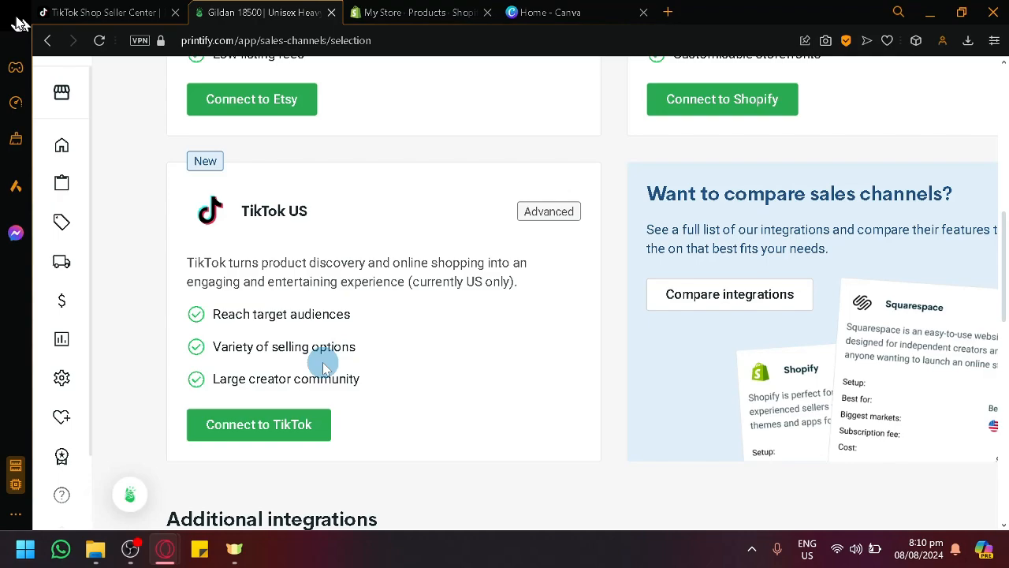
- Choose TikTok as the existing sales channel to connect
scroll(363, 326, up, 5)
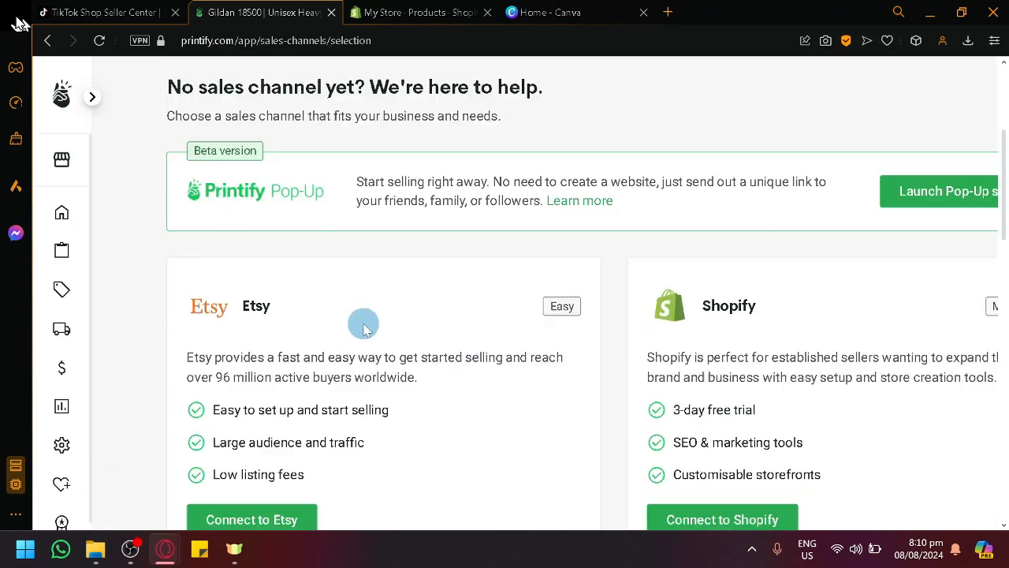
scroll(383, 320, down, 4)
scroll(383, 320, up, 6)
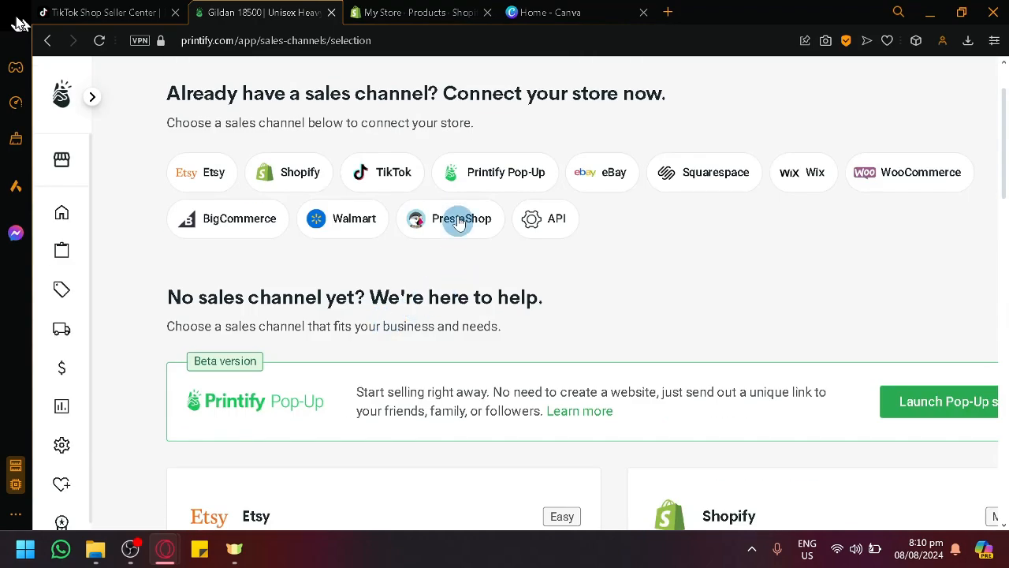
click(394, 175)
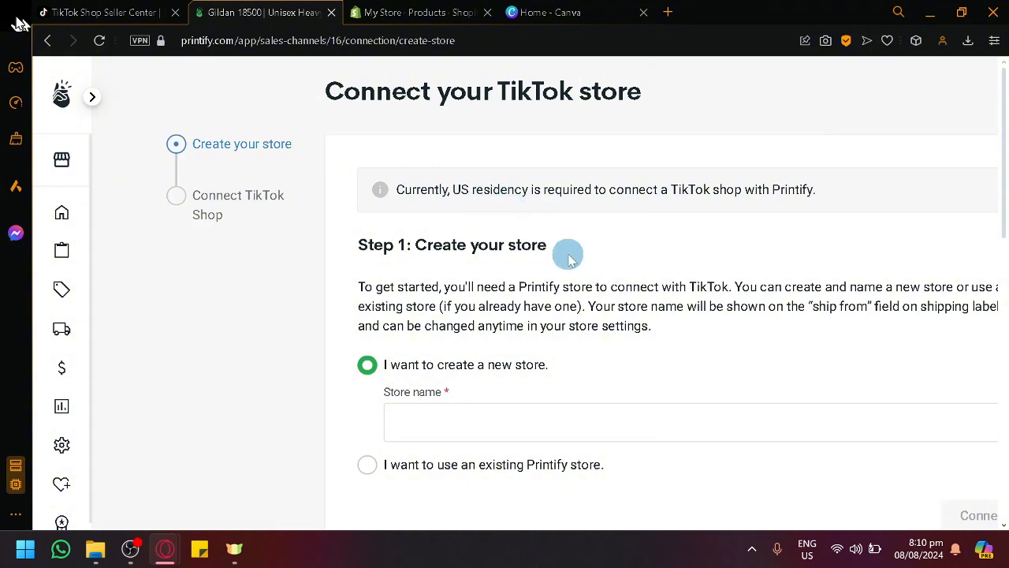
- Create a new store named TiktokShop for the TikTok connection and continue to connecting the shop
click(523, 376)
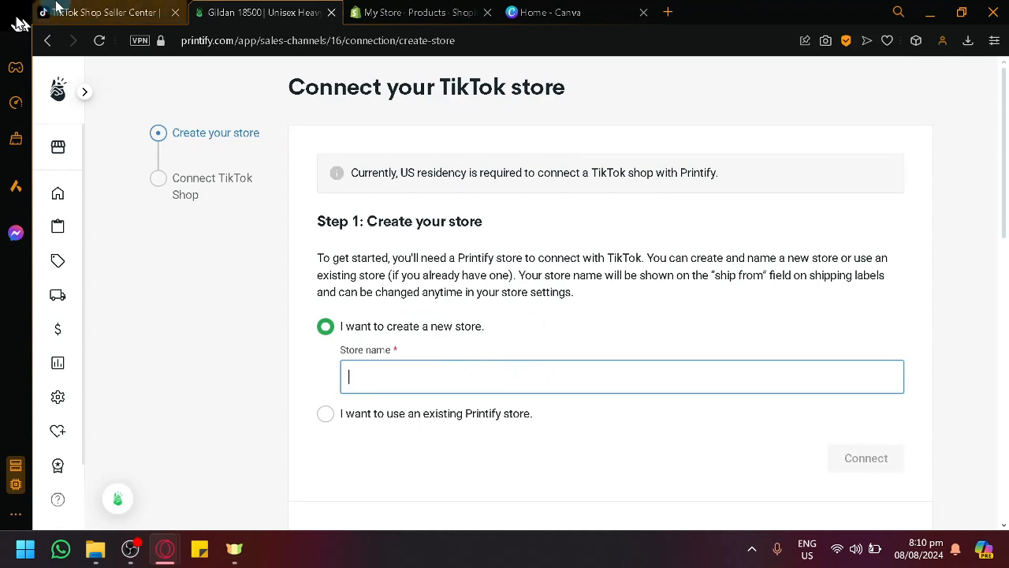
click(102, 12)
click(266, 7)
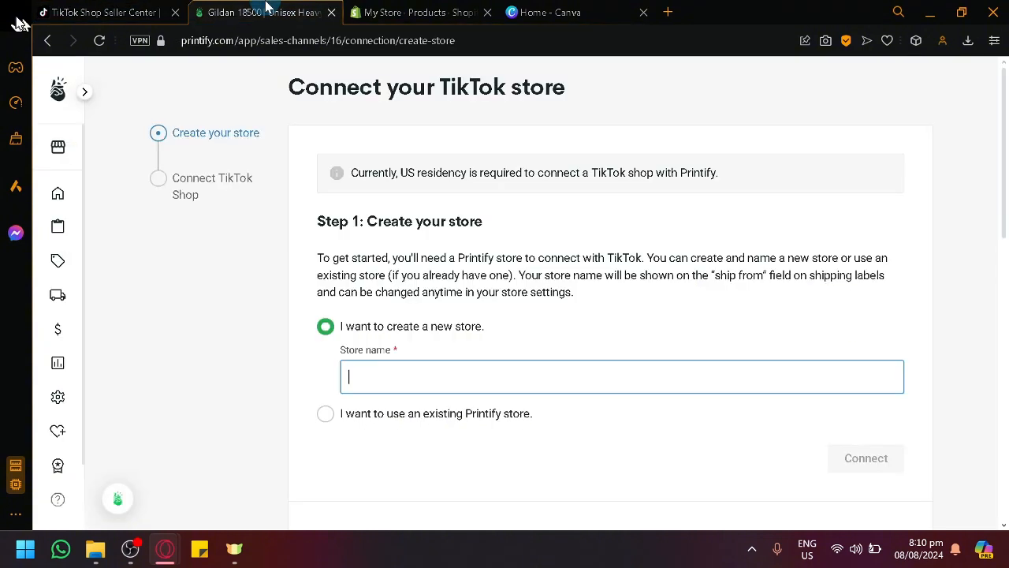
text(TiktokShop)
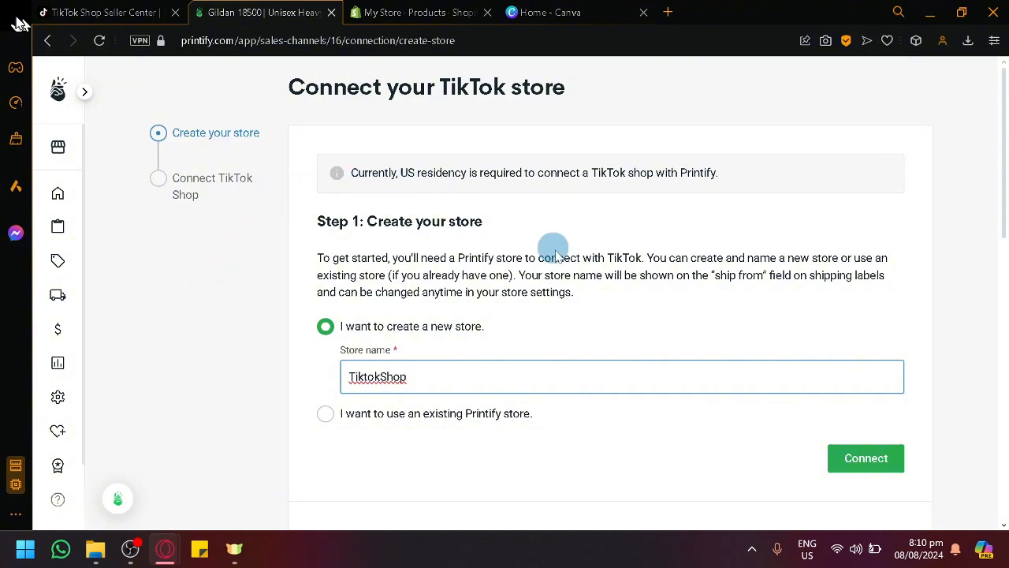
click(838, 458)
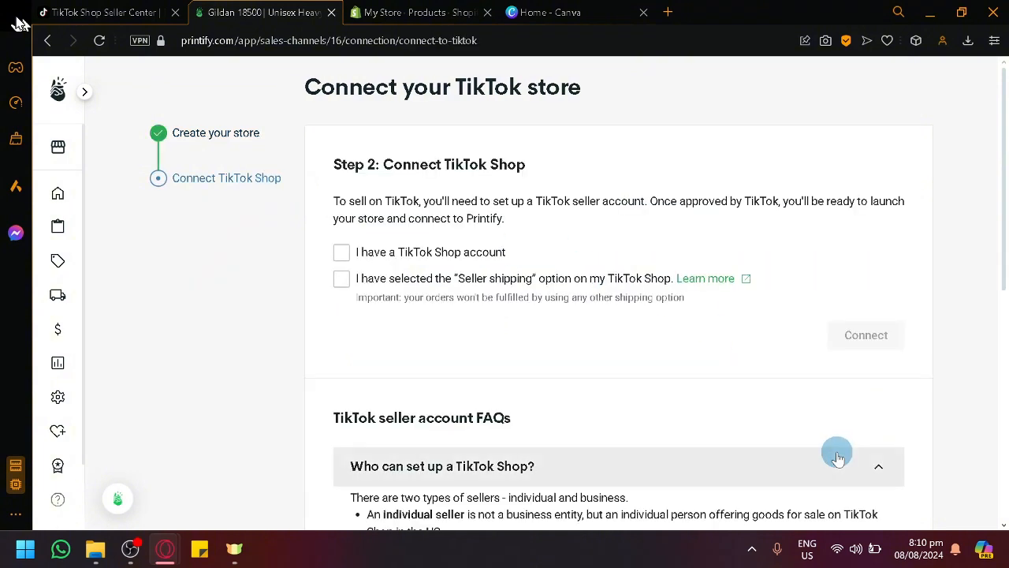
- Confirm having a TikTok Shop account with the "Seller shipping" option selected, and start connecting the shop
click(340, 252)
click(340, 278)
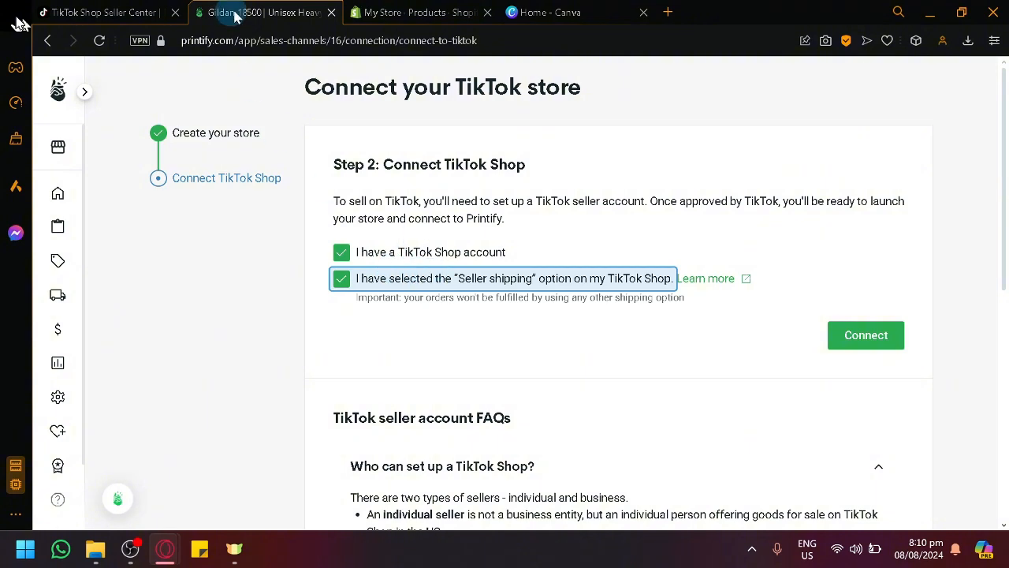
click(136, 13)
click(271, 9)
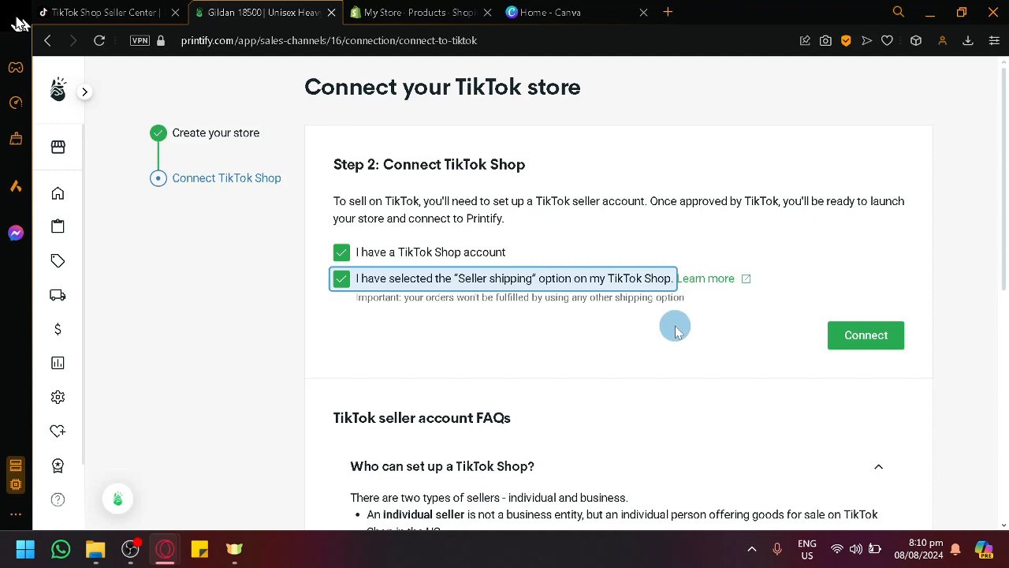
scroll(675, 331, down, 2)
click(863, 235)
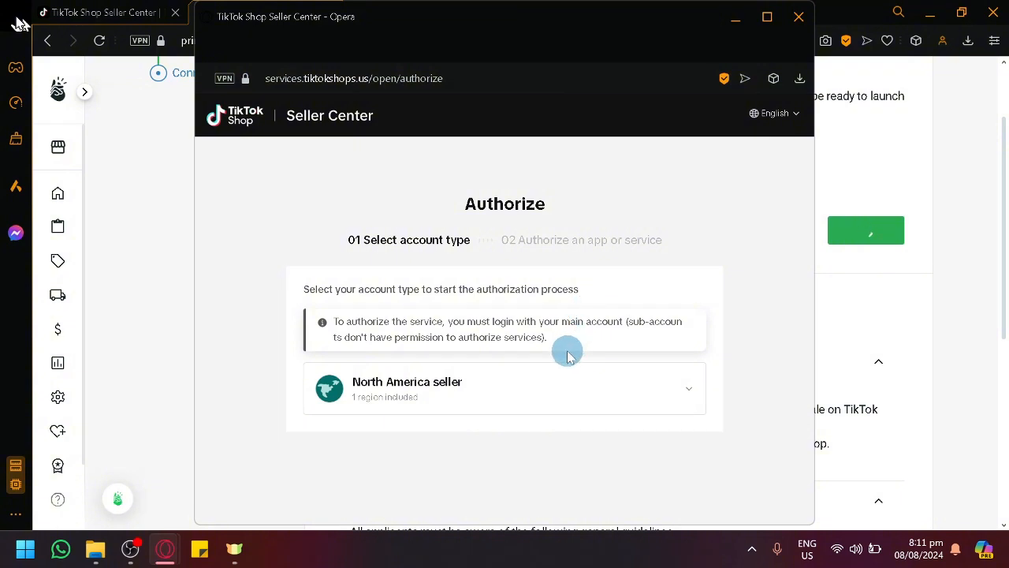
- Try to authorize the connection as a North America seller registered in the United States, and close the authorization window
click(529, 396)
scroll(489, 363, down, 1)
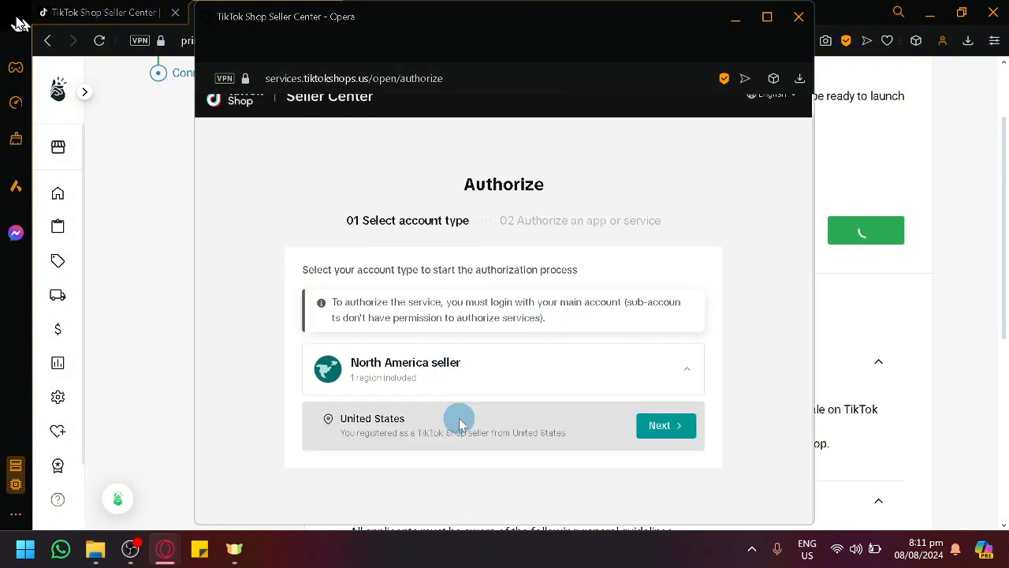
click(654, 432)
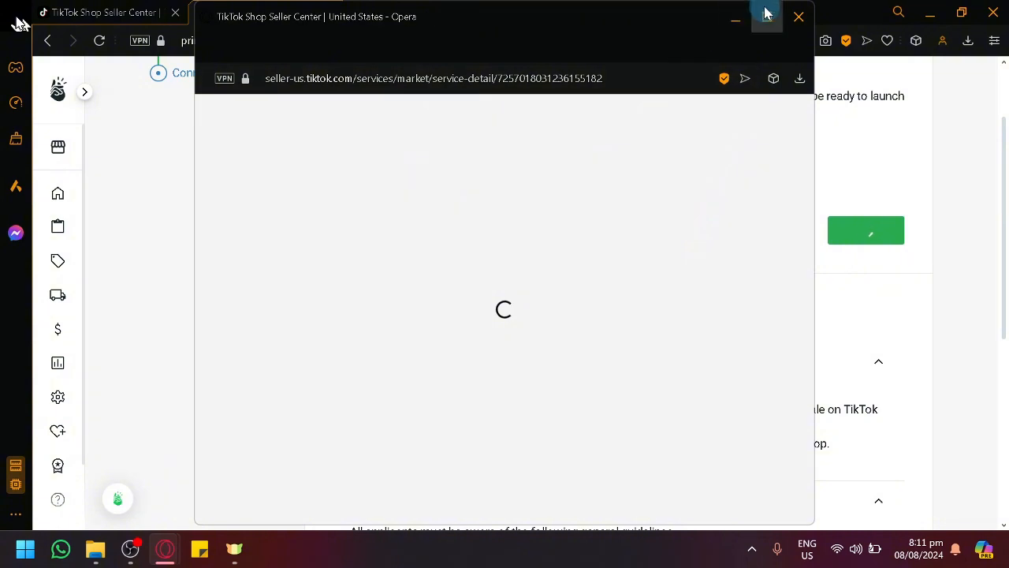
click(796, 18)
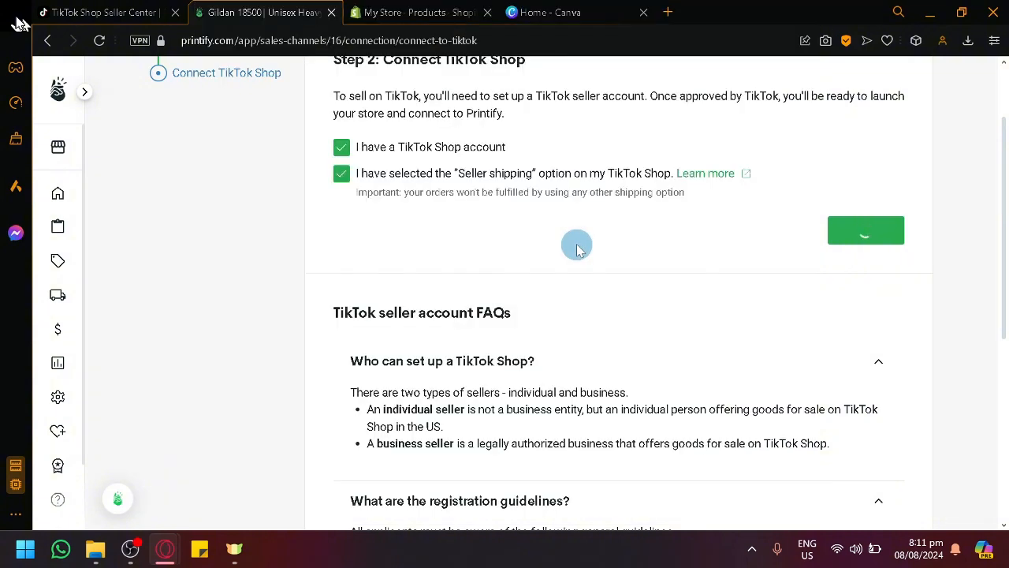
- Leave the TikTok connection page for the dashboard and look through its bestselling products
scroll(439, 292, up, 2)
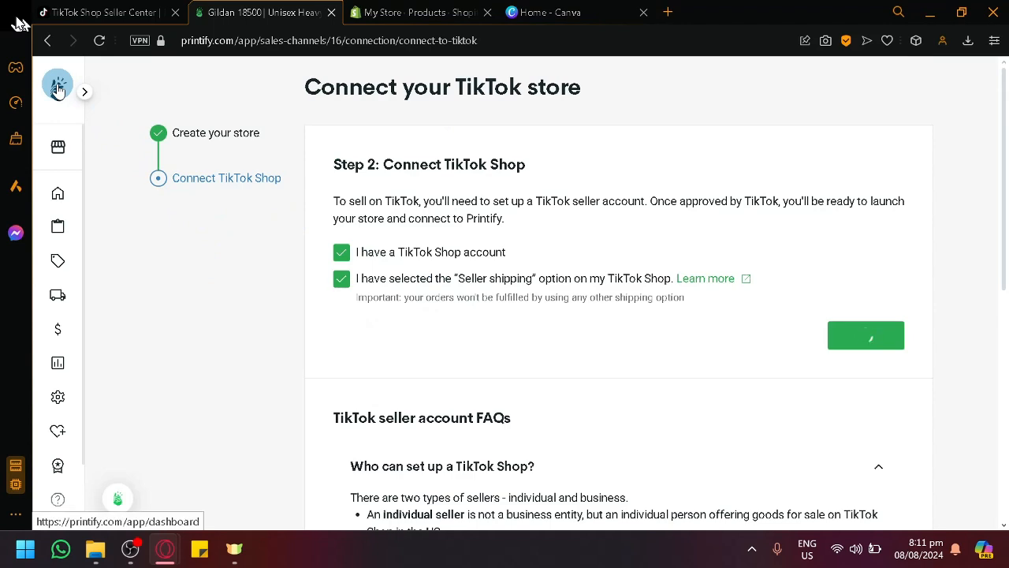
click(57, 87)
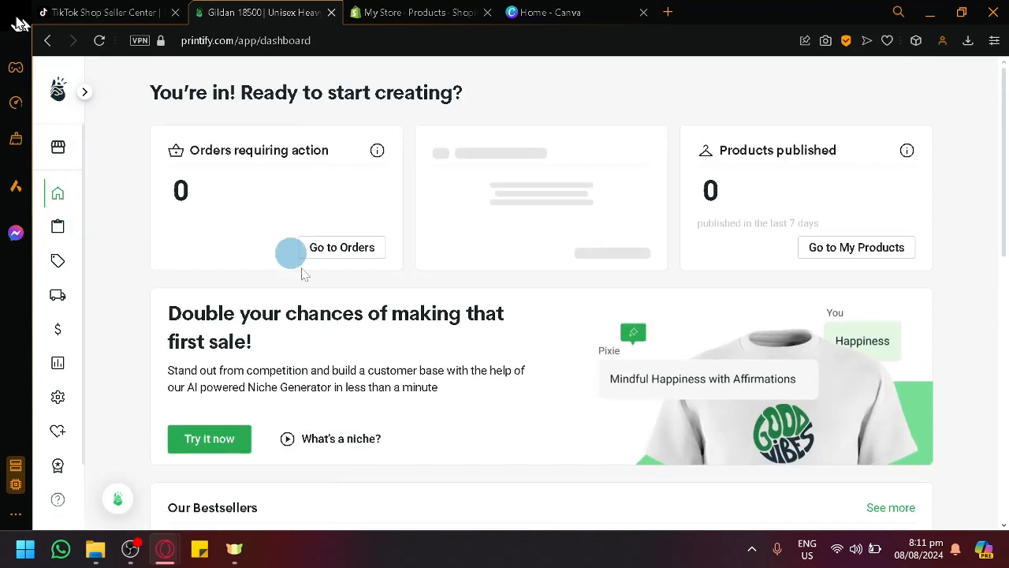
scroll(441, 291, down, 8)
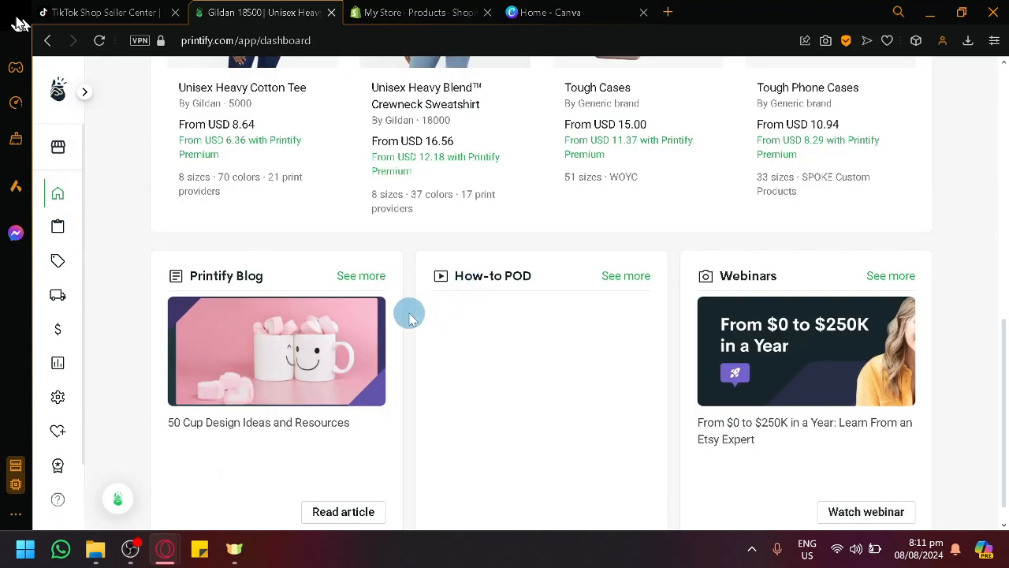
scroll(407, 312, up, 6)
scroll(463, 316, down, 3)
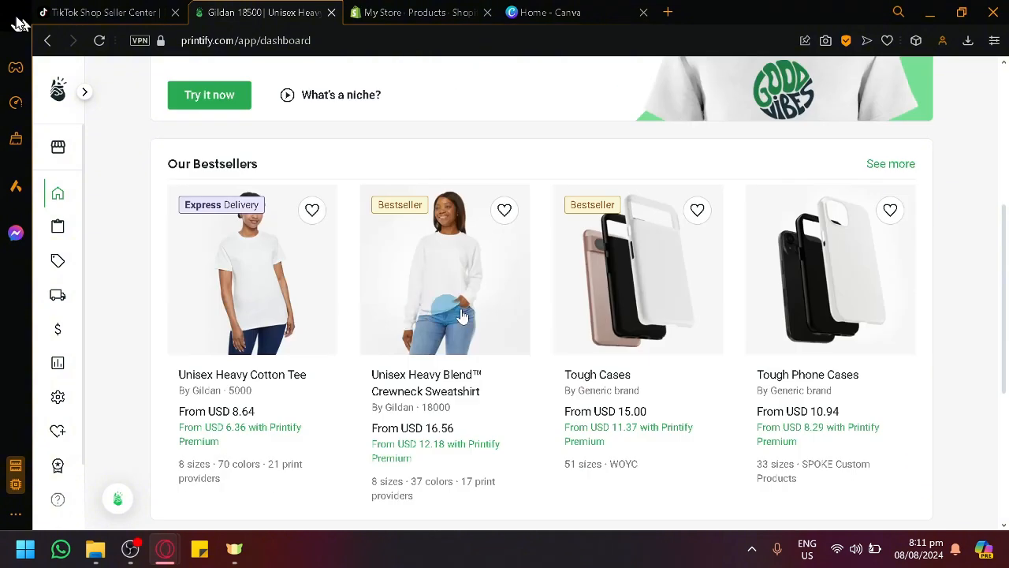
- Open the Tough Cases product and start designing it with the local USA provider WOYC
click(659, 282)
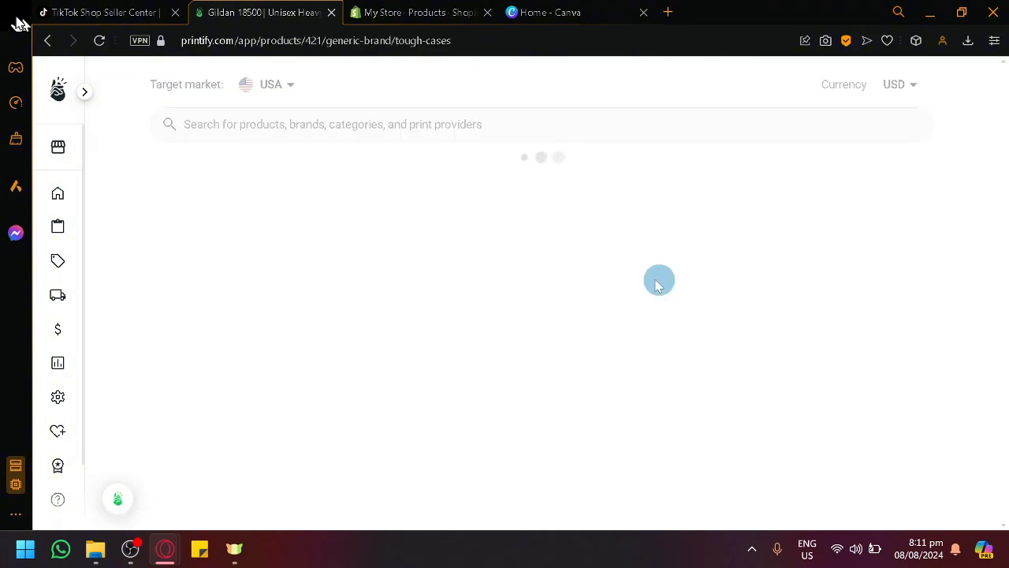
scroll(716, 329, down, 4)
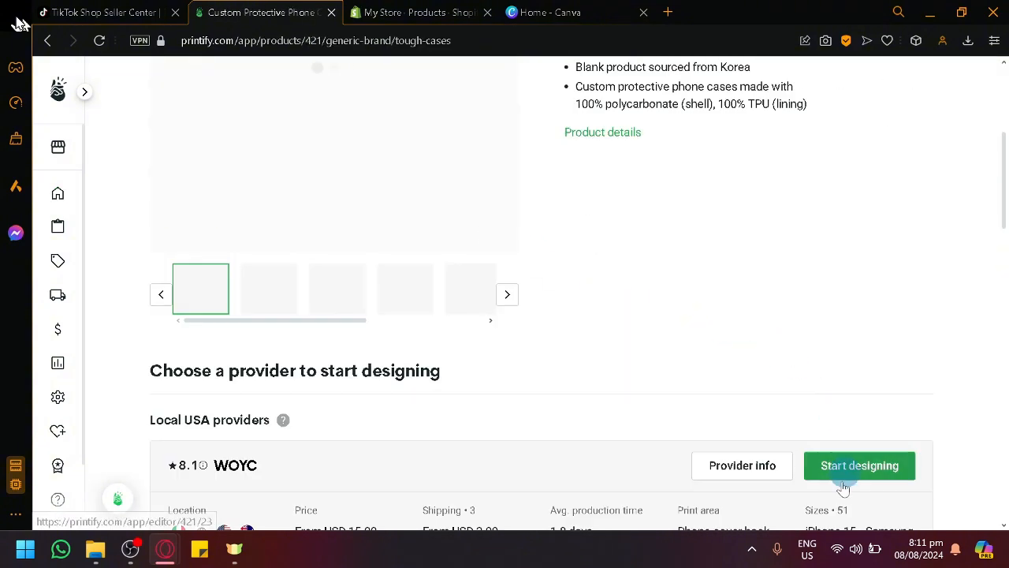
click(861, 361)
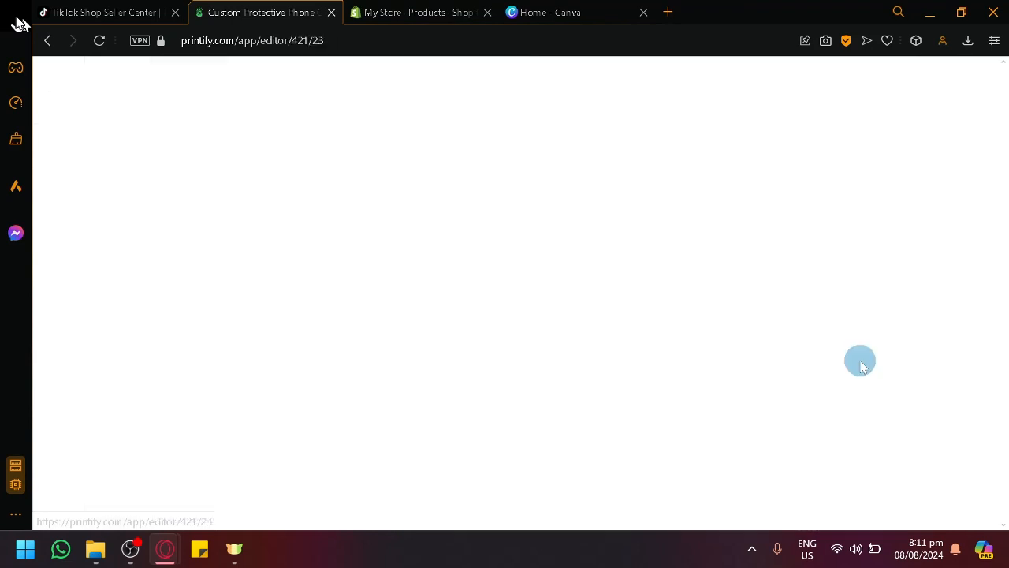